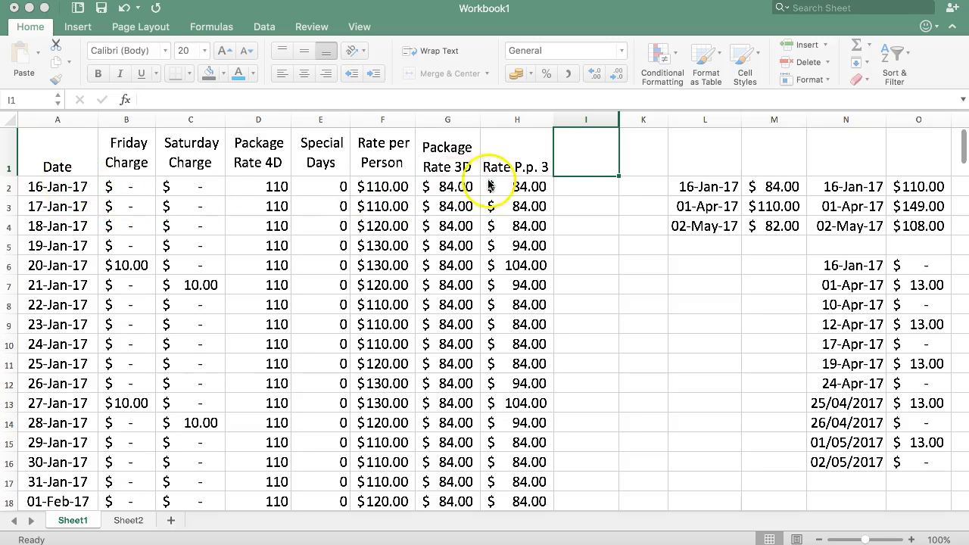
- Examine the dates, the Rate per Person formulas and the three-day package rates on Sheet1
{"action": "left_click", "coordinate": [45, 186]}
{"action": "left_click_drag", "start_coordinate": [45, 187], "coordinate": [511, 185]}
{"action": "left_click", "coordinate": [495, 225]}
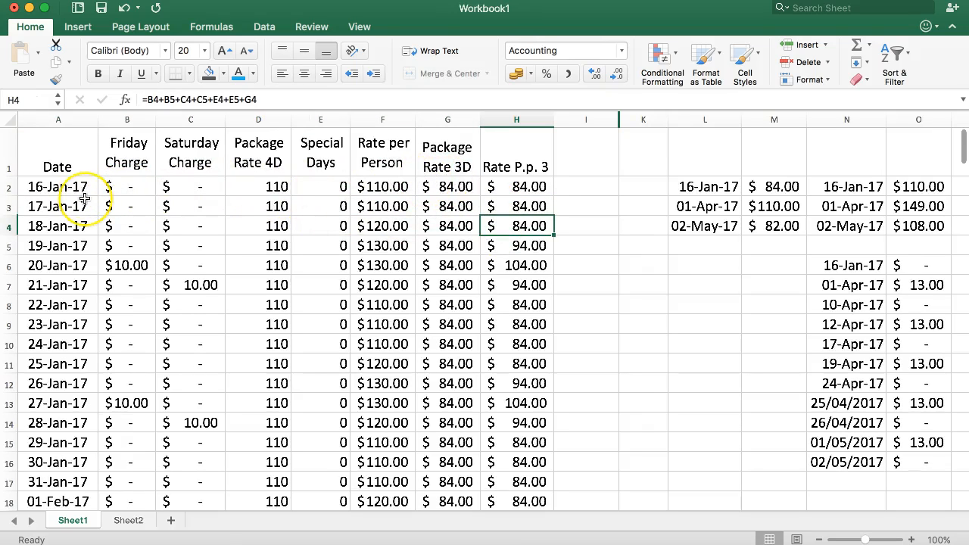
{"action": "left_click", "coordinate": [44, 187]}
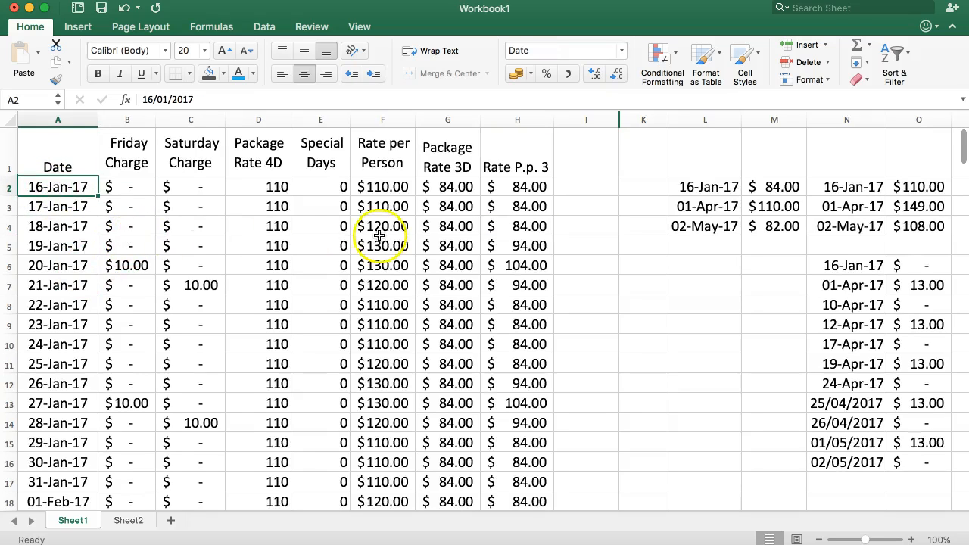
{"action": "left_click", "coordinate": [379, 187]}
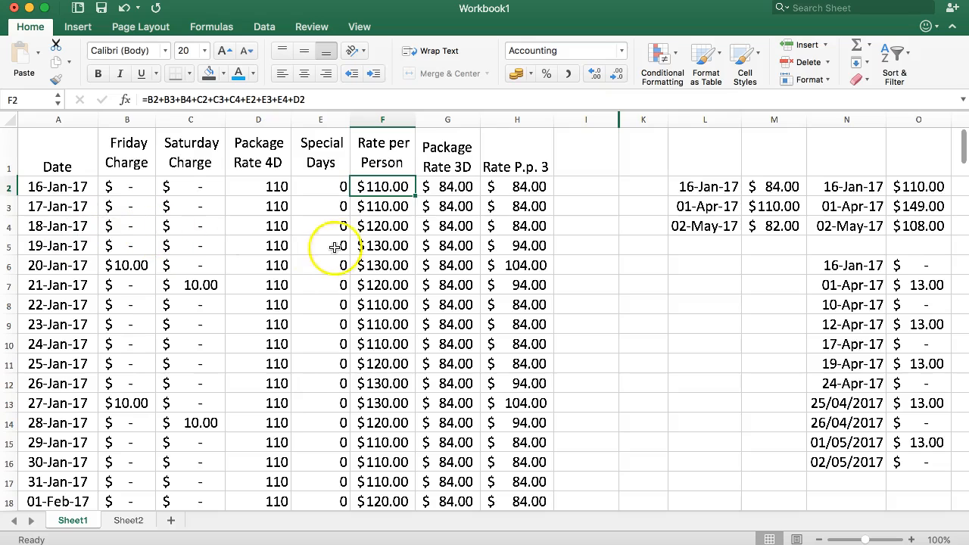
{"action": "left_click", "coordinate": [381, 247]}
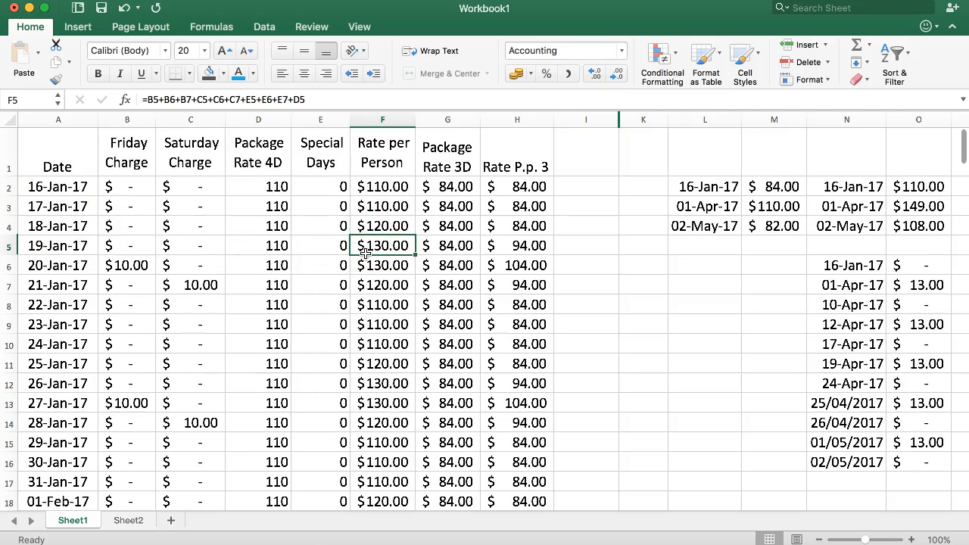
{"action": "scroll", "coordinate": [379, 309], "scroll_direction": "down", "scroll_amount": 15}
{"action": "scroll", "coordinate": [378, 309], "scroll_direction": "down", "scroll_amount": 20}
{"action": "scroll", "coordinate": [392, 321], "scroll_direction": "up", "scroll_amount": 13}
{"action": "scroll", "coordinate": [392, 321], "scroll_direction": "up", "scroll_amount": 20}
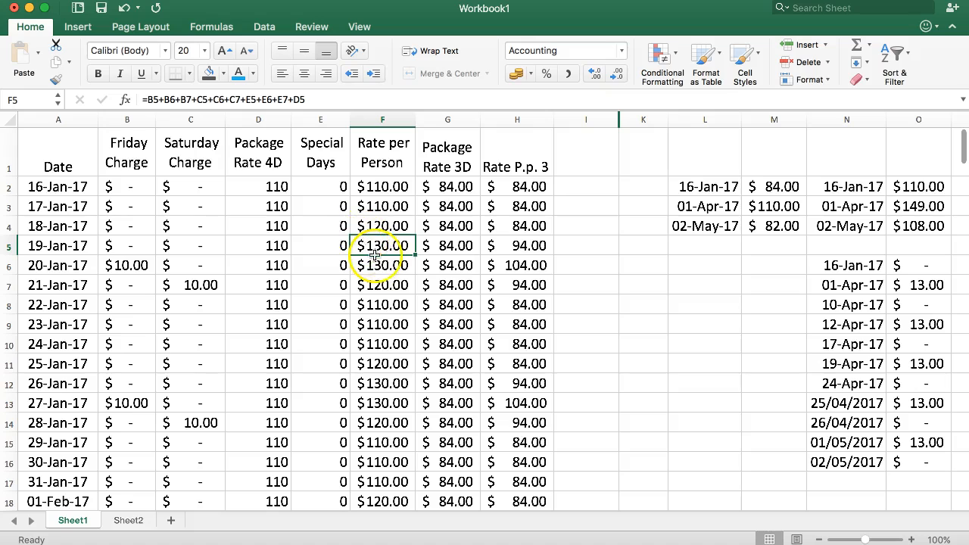
- Set the font size of all cells on the blank Sheet2 to 20
{"action": "left_click", "coordinate": [126, 523]}
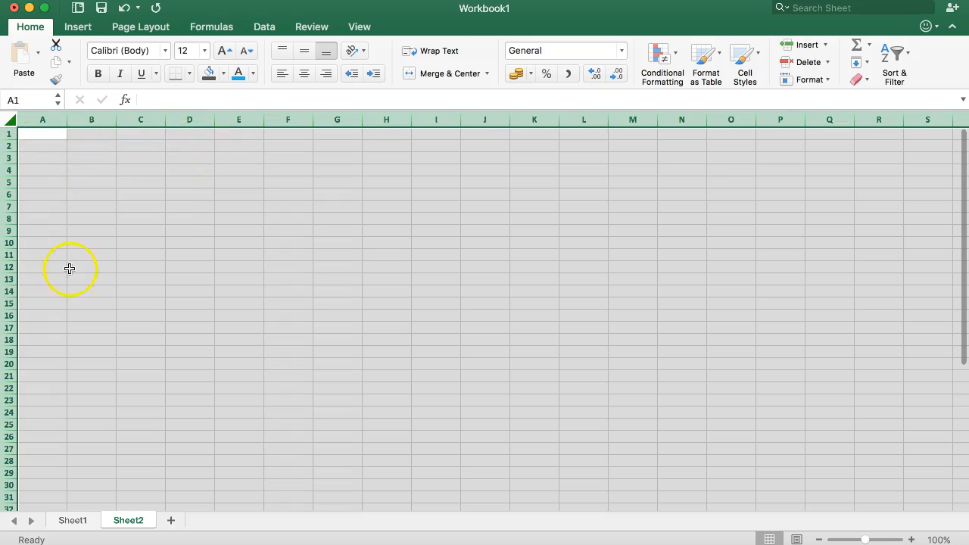
{"action": "left_click", "coordinate": [10, 120]}
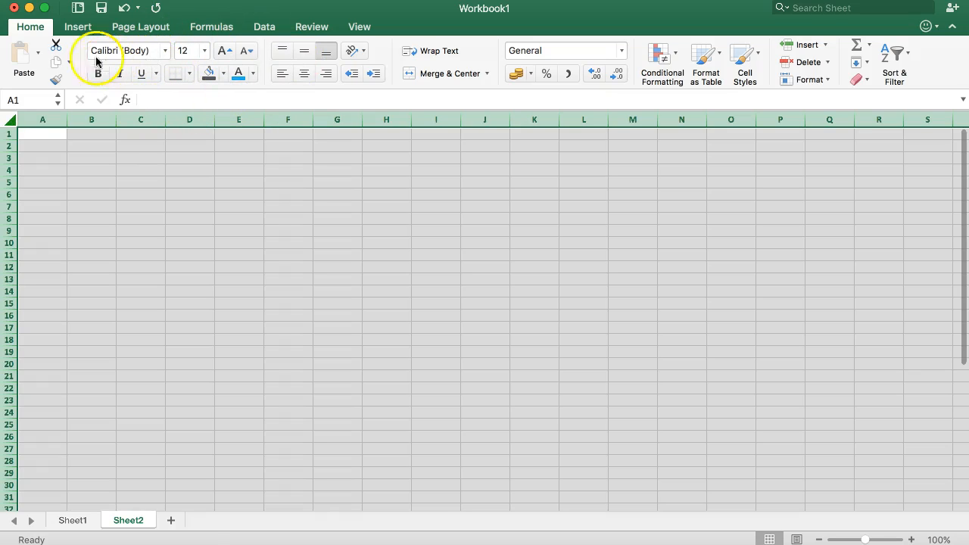
{"action": "left_click", "coordinate": [202, 52]}
{"action": "type", "text": "20"}
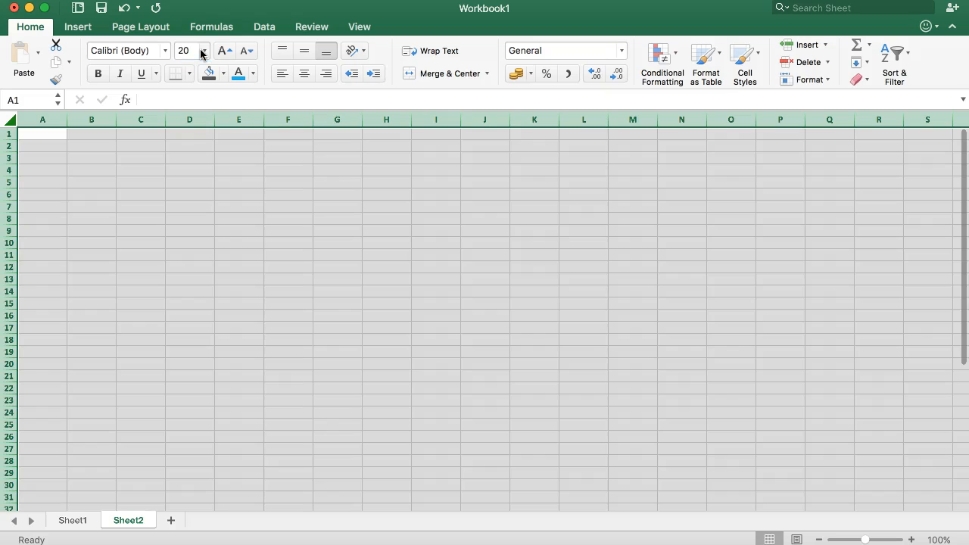
{"action": "key", "text": "Return"}
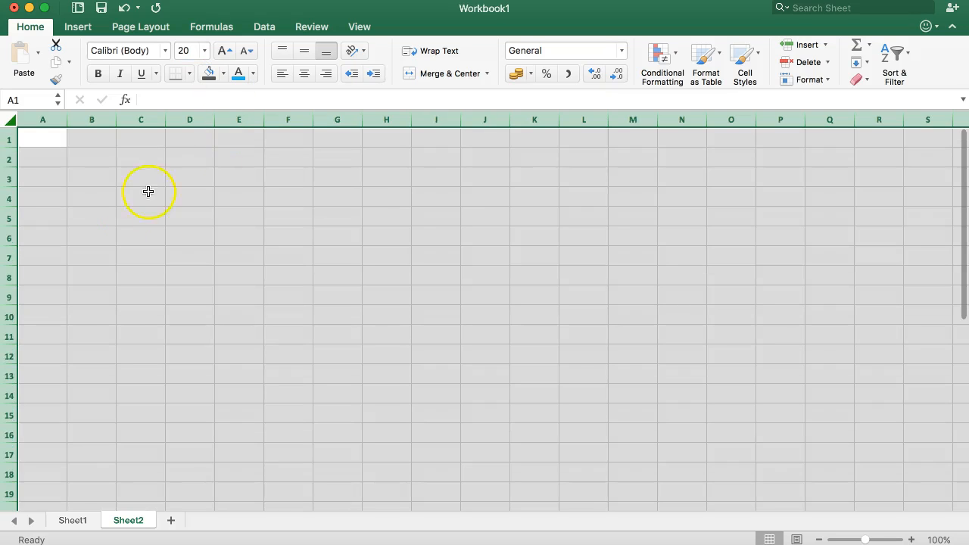
{"action": "left_click", "coordinate": [64, 197]}
{"action": "left_click", "coordinate": [47, 157]}
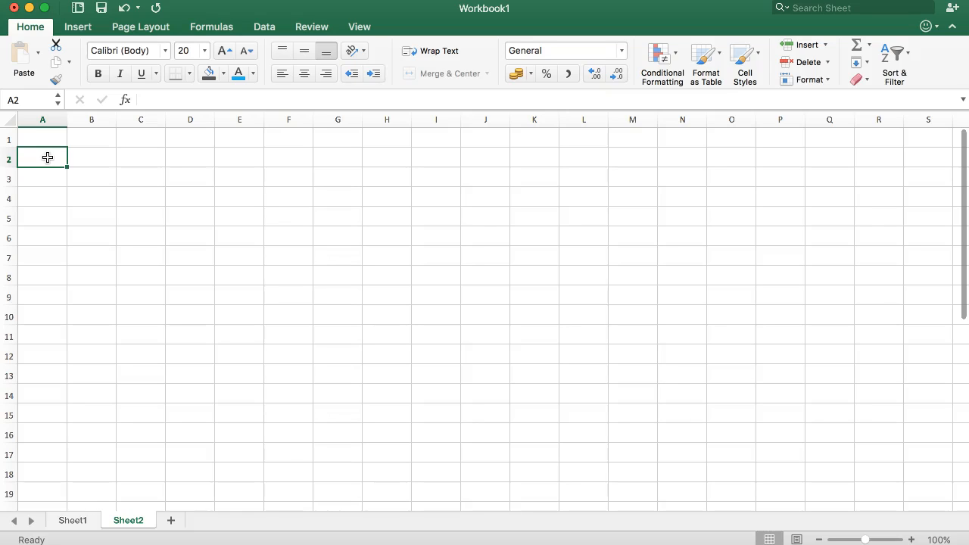
{"action": "type", "text": "How t"}
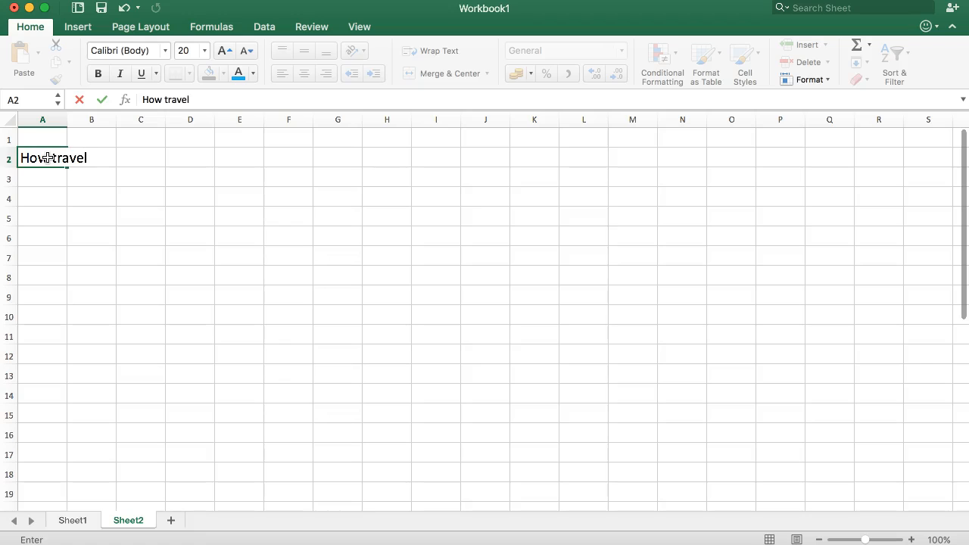
{"action": "type", "text": "ravel"}
{"action": "key", "text": "Return"}
{"action": "key", "text": "Up"}
{"action": "key", "text": "Right"}
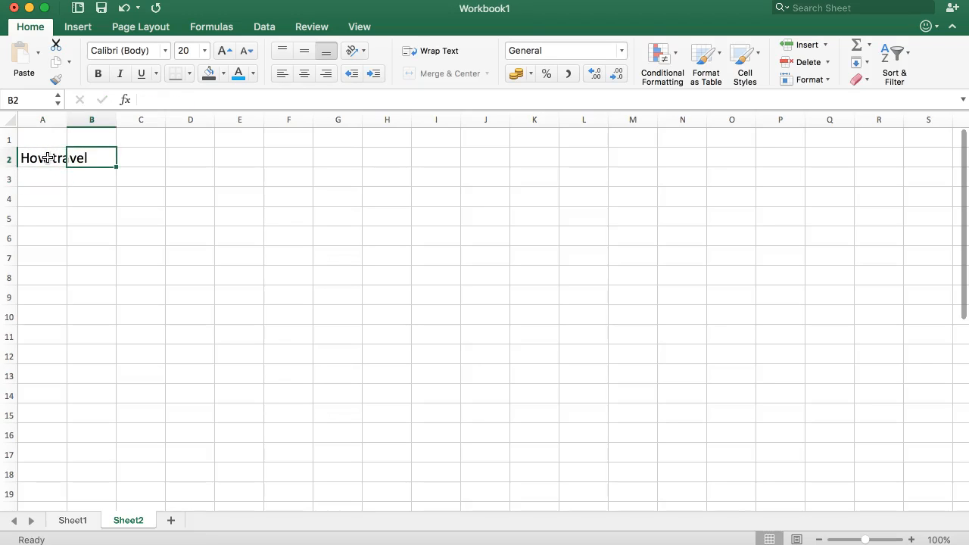
- Enter the labels How Many Days in A2 and Travel Date in A3
{"action": "left_click", "coordinate": [47, 158]}
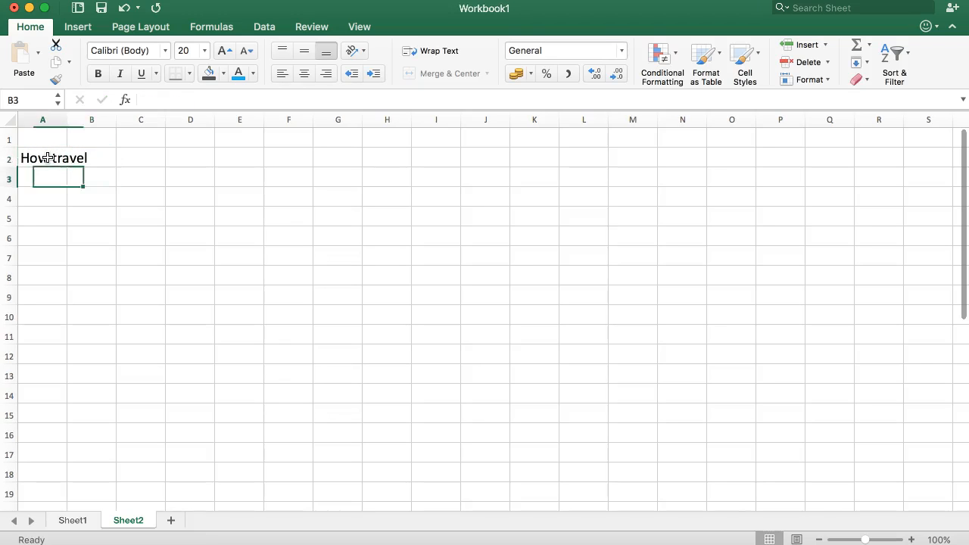
{"action": "type", "text": "How Many Days"}
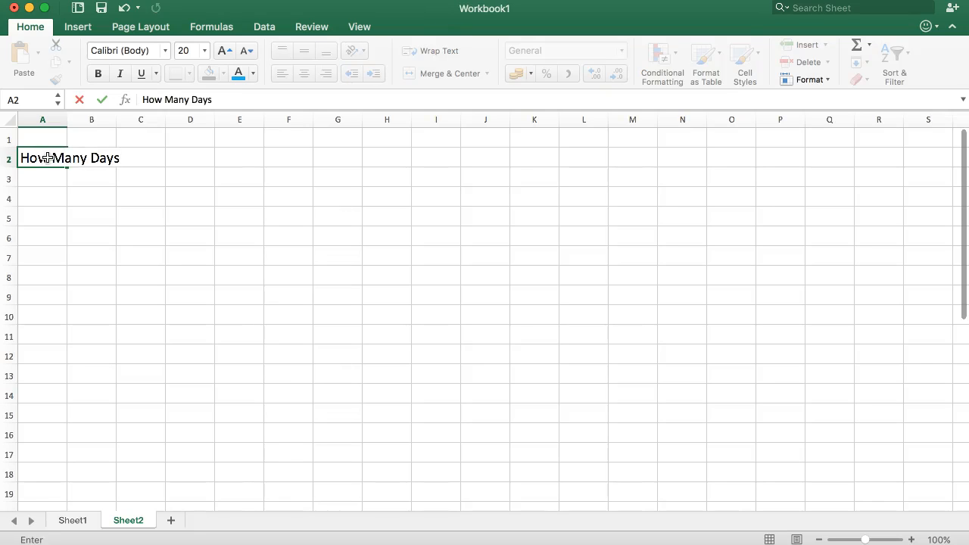
{"action": "key", "text": "Return"}
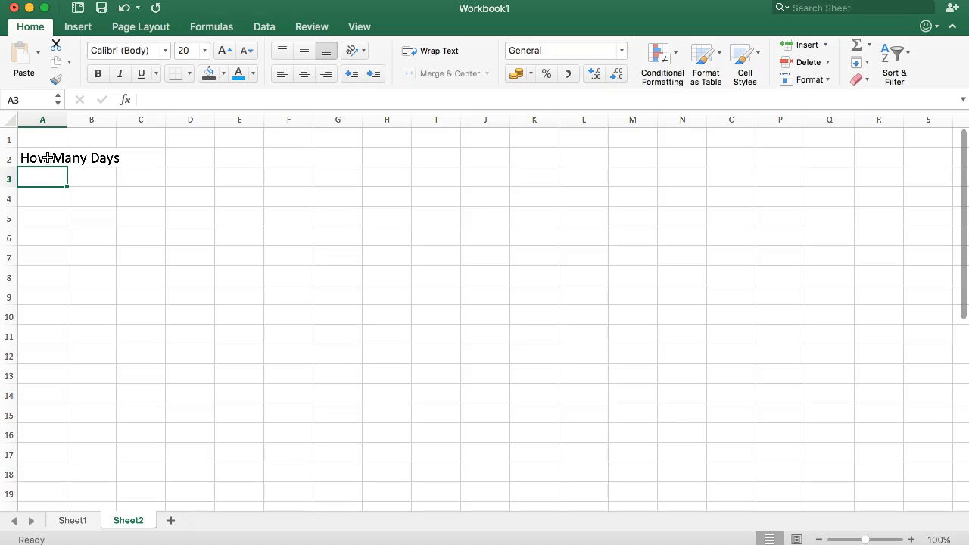
{"action": "type", "text": "T"}
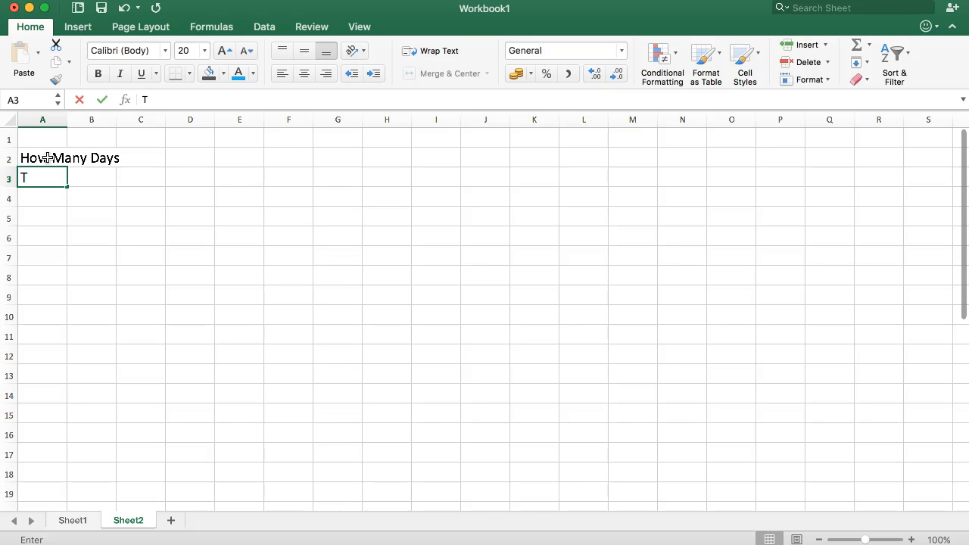
{"action": "type", "text": "ravel Date"}
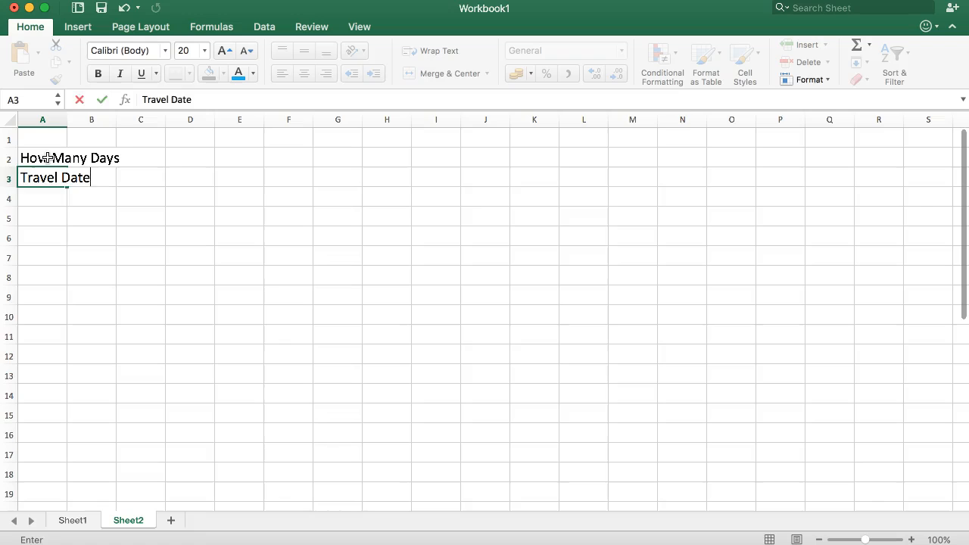
{"action": "key", "text": "Return"}
- Enter the labels Onward, Return and Total Pax in cells A4 to A6
{"action": "type", "text": "Oon"}
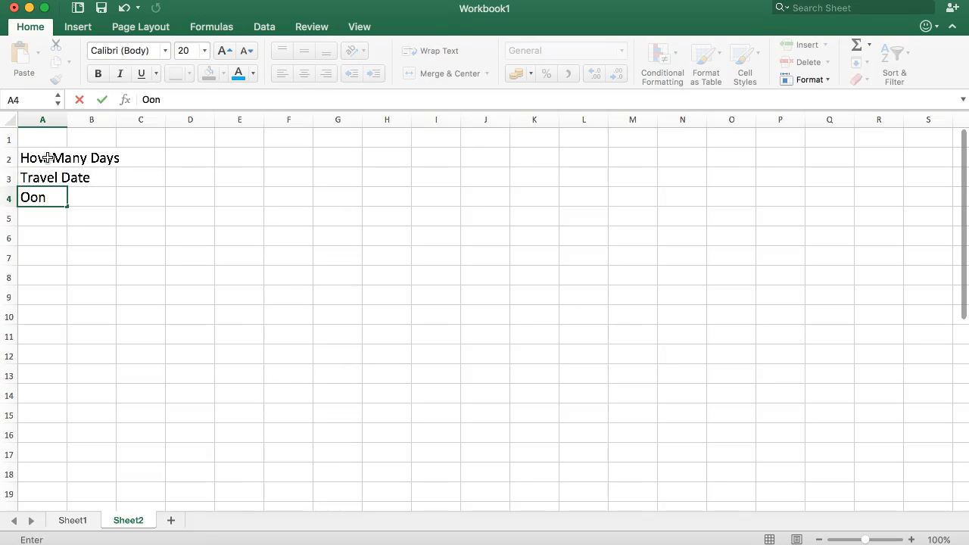
{"action": "type", "text": "ard"}
{"action": "key", "text": "Return"}
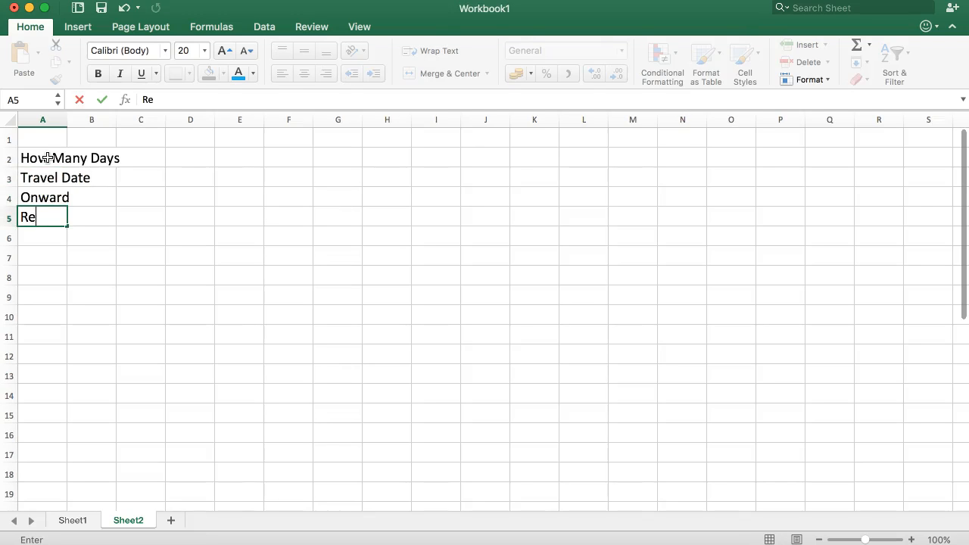
{"action": "key", "text": "Return"}
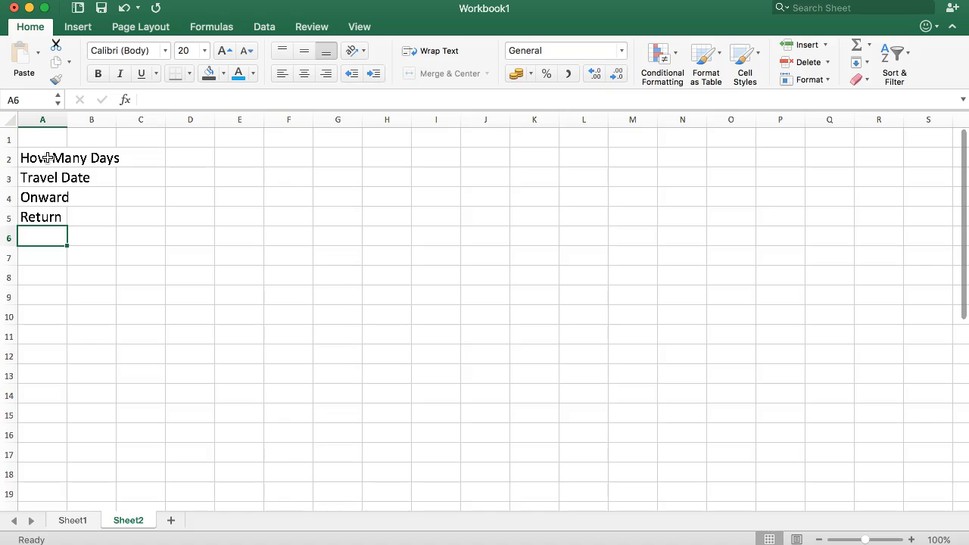
{"action": "type", "text": "Tot"}
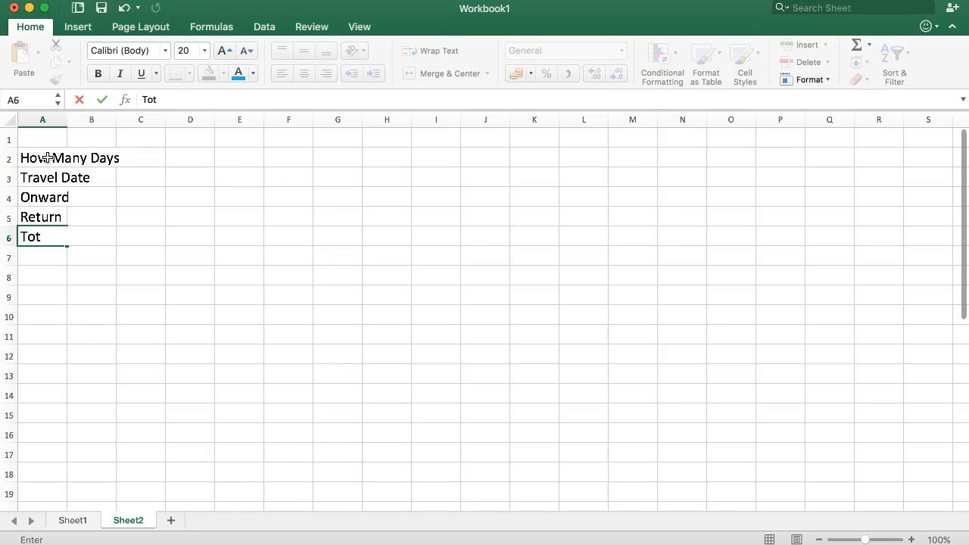
{"action": "type", "text": "al Pax"}
{"action": "key", "text": "Return"}
{"action": "key", "text": "Right"}
{"action": "key", "text": "Up"}
{"action": "key", "text": "Up"}
{"action": "key", "text": "Up"}
{"action": "key", "text": "Up"}
{"action": "key", "text": "Up"}
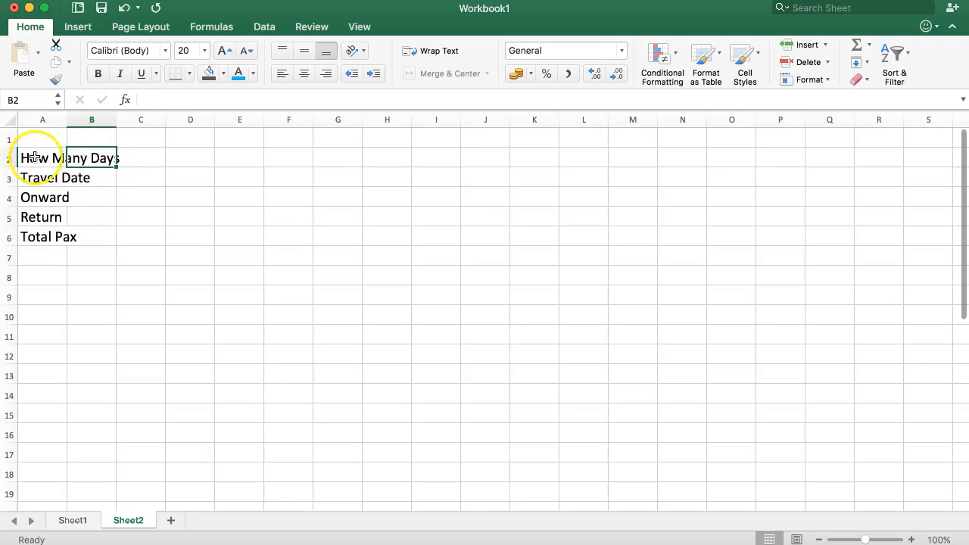
{"action": "left_click", "coordinate": [38, 158]}
{"action": "left_click", "coordinate": [39, 179]}
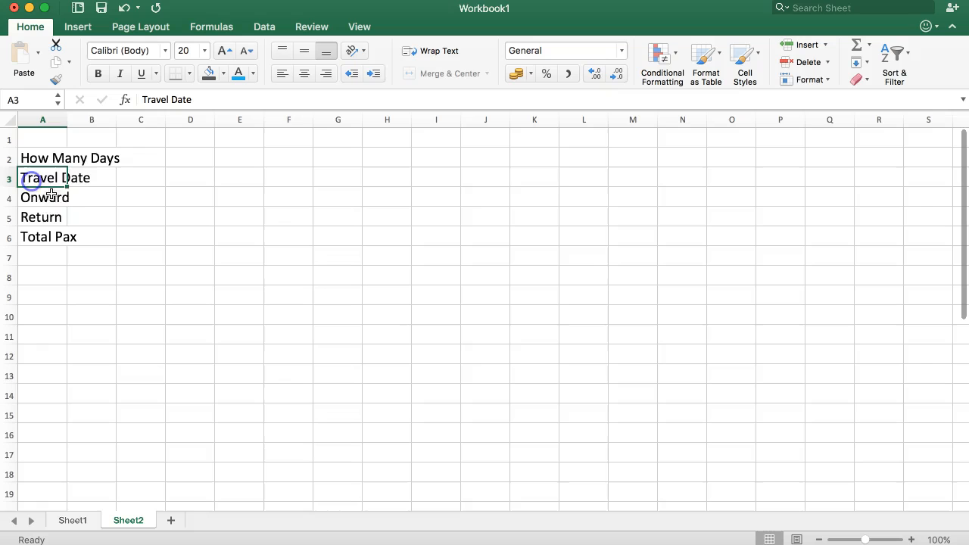
{"action": "left_click_drag", "start_coordinate": [30, 177], "coordinate": [47, 218]}
{"action": "left_click", "coordinate": [37, 158]}
{"action": "double_click", "coordinate": [38, 158]}
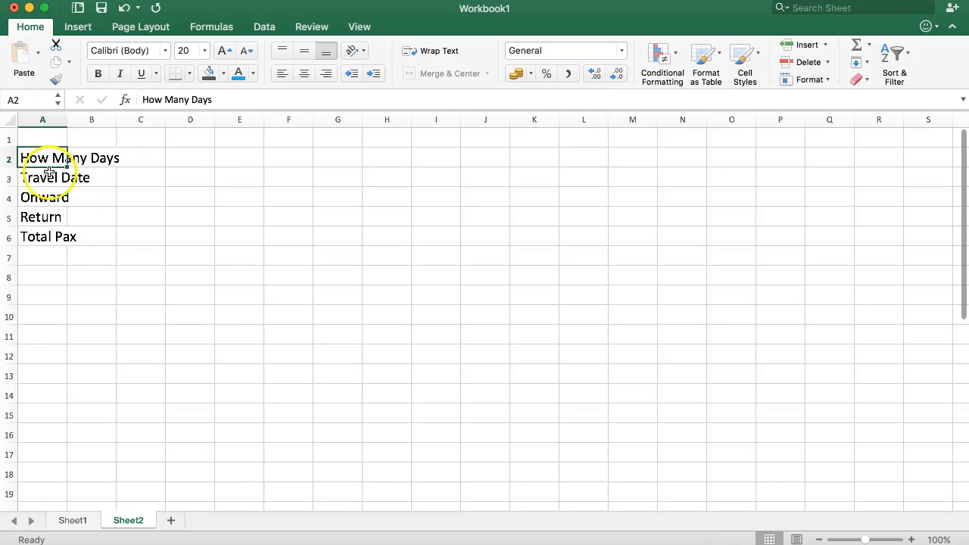
- Insert a blank row above Total Pax and move the How Many Days label from A2 into it
{"action": "right_click", "coordinate": [12, 238]}
{"action": "left_click", "coordinate": [43, 313]}
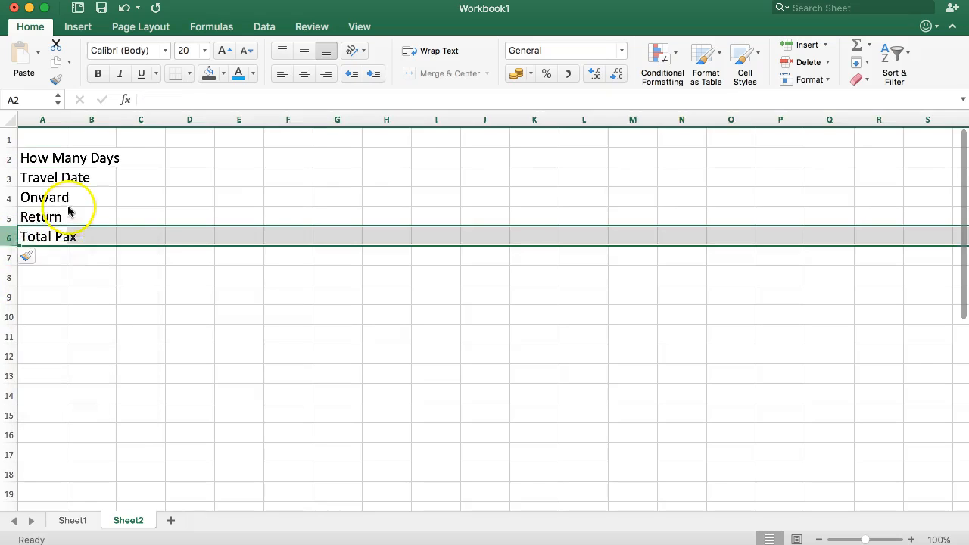
{"action": "left_click", "coordinate": [75, 198]}
{"action": "left_click", "coordinate": [43, 158]}
{"action": "left_click_drag", "start_coordinate": [38, 168], "coordinate": [43, 240]}
{"action": "left_click", "coordinate": [131, 251]}
- Delete the emptied row 2 above the Travel Date label
{"action": "mouse_move", "coordinate": [15, 159]}
{"action": "left_mouse_down"}
{"action": "mouse_move", "coordinate": [6, 147]}
{"action": "mouse_move", "coordinate": [7, 156]}
{"action": "left_mouse_up"}
{"action": "right_click", "coordinate": [7, 157]}
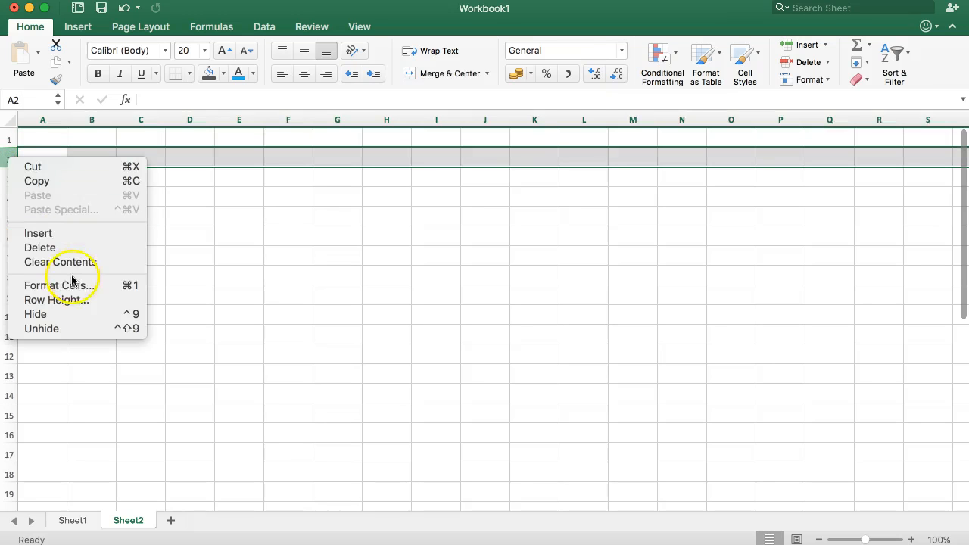
{"action": "left_click", "coordinate": [61, 254]}
{"action": "left_click", "coordinate": [171, 198]}
- Widen column A to fit its longest label
{"action": "left_click", "coordinate": [43, 161]}
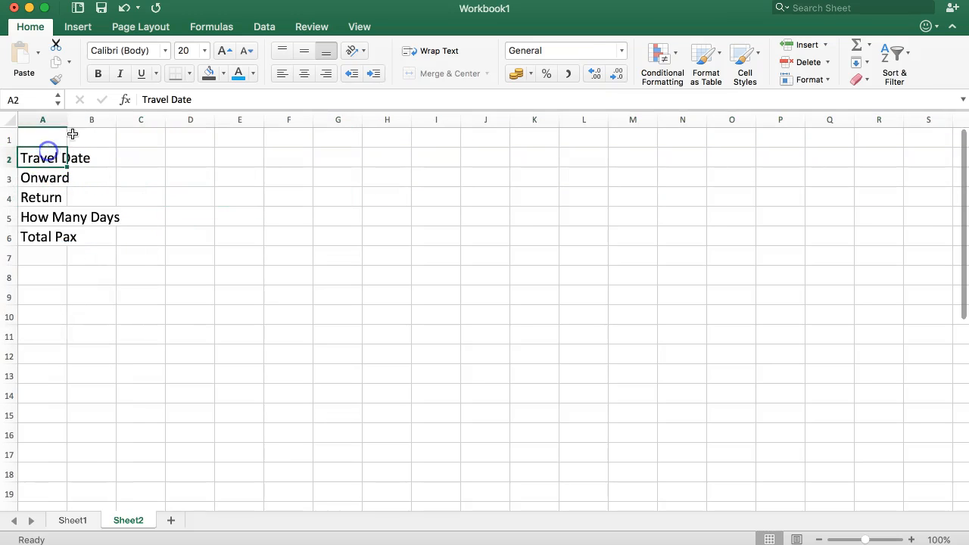
{"action": "double_click", "coordinate": [67, 124]}
{"action": "left_click", "coordinate": [161, 178]}
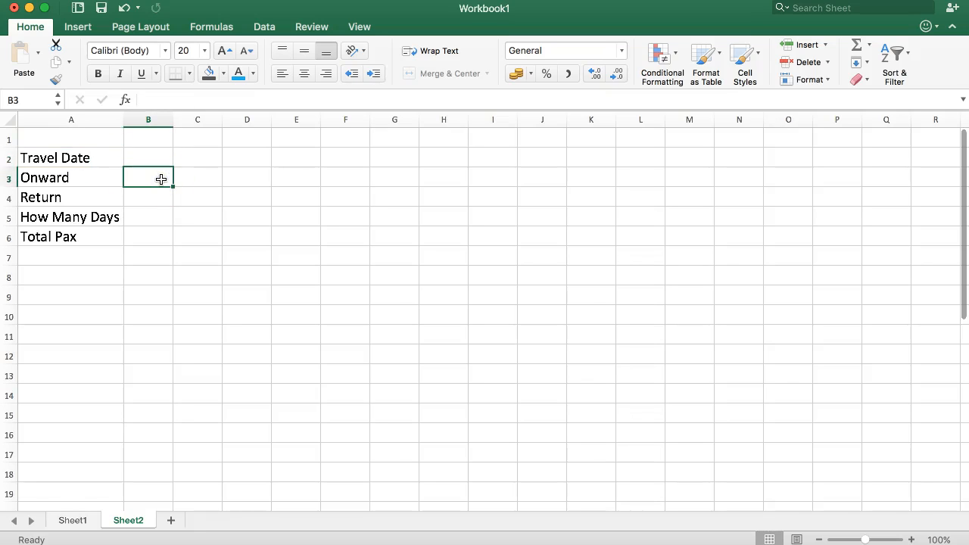
- Make the Travel Date heading in A2 bold and centre it
{"action": "left_click", "coordinate": [113, 157]}
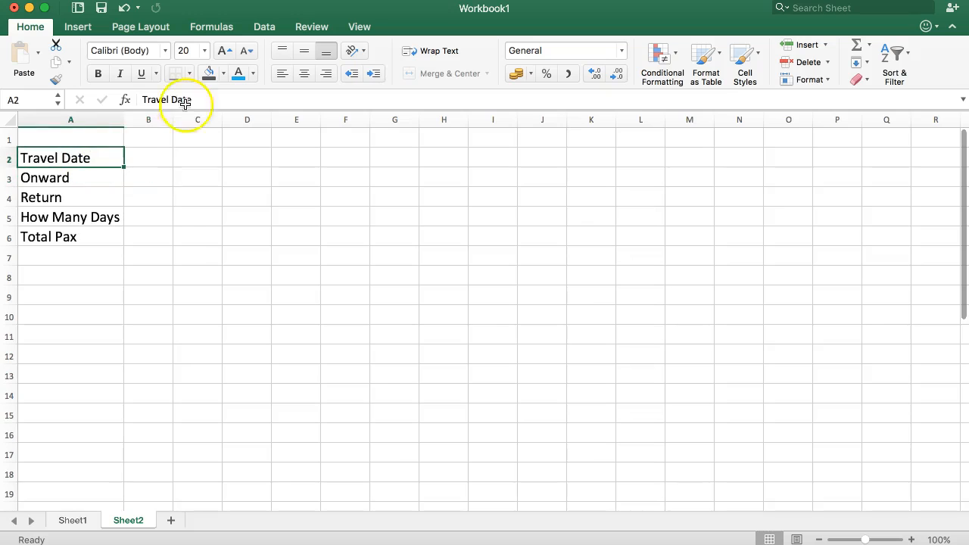
{"action": "left_click", "coordinate": [98, 73]}
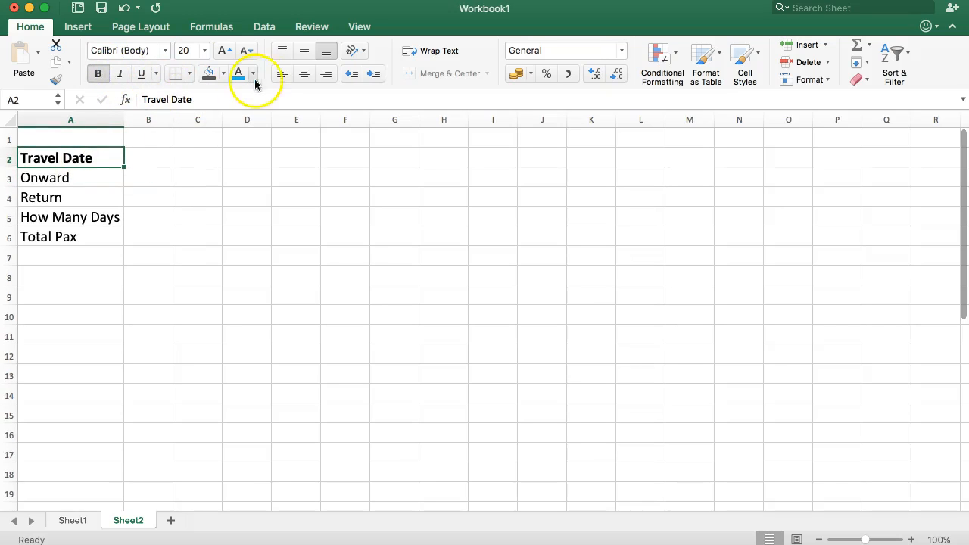
{"action": "left_click", "coordinate": [303, 73]}
{"action": "left_click", "coordinate": [152, 156]}
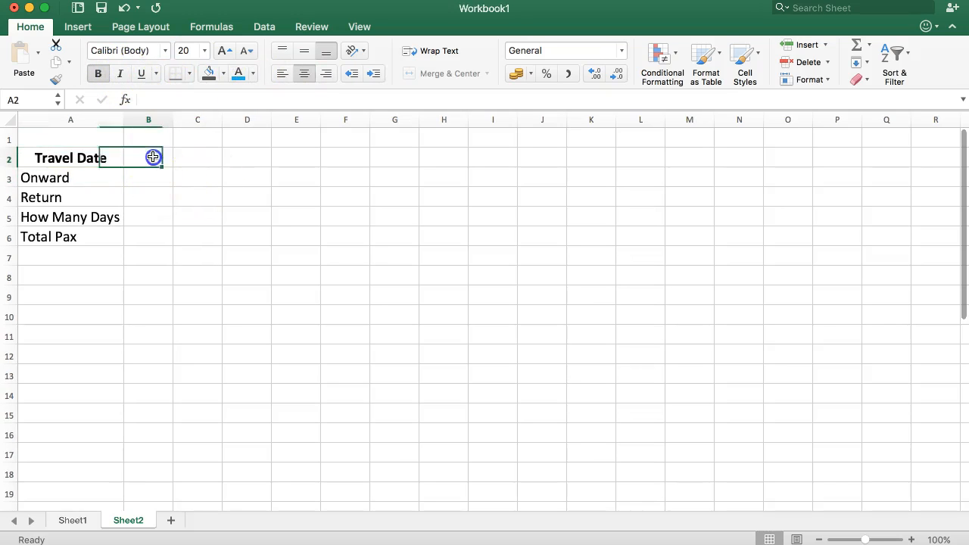
- Enter 22-Jan-2017 as the Onward date in B3 and 25-Jan-2017 as the Return date in B4
{"action": "left_click", "coordinate": [150, 174]}
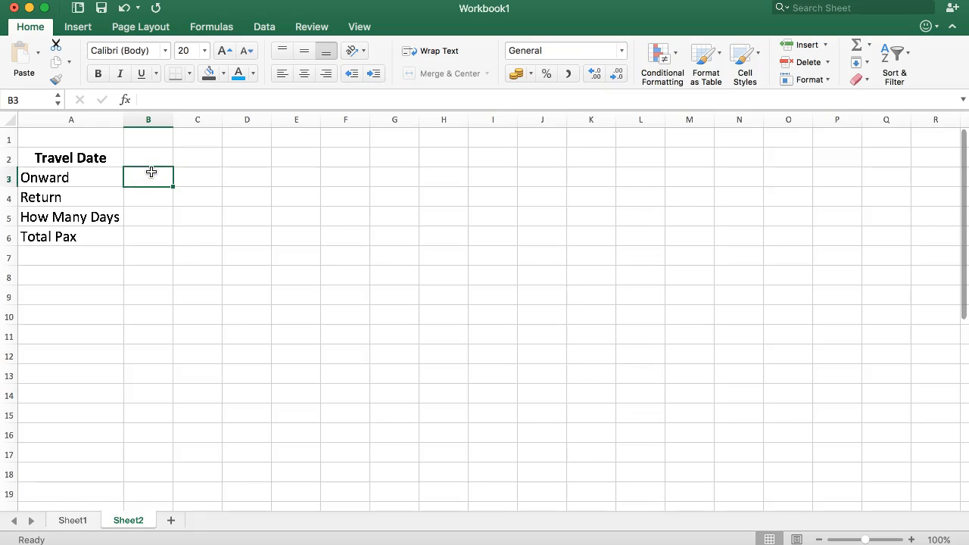
{"action": "type", "text": "22-jan-0"}
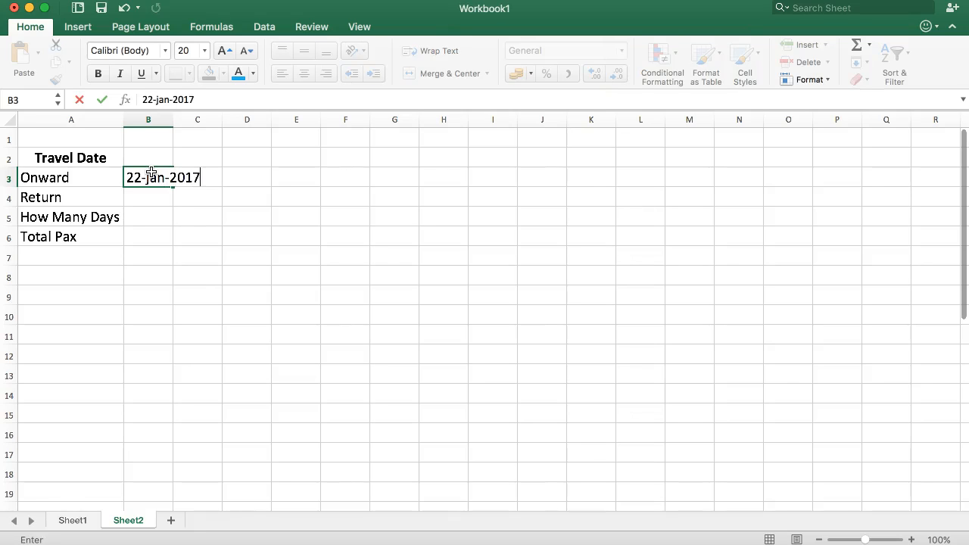
{"action": "key", "text": "Return"}
{"action": "type", "text": "25-jan-2017"}
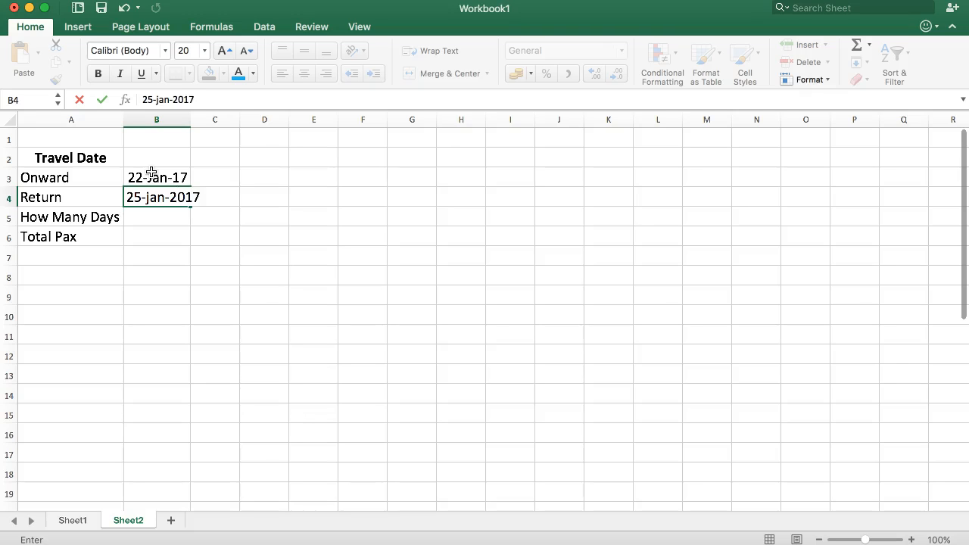
{"action": "key", "text": "Return"}
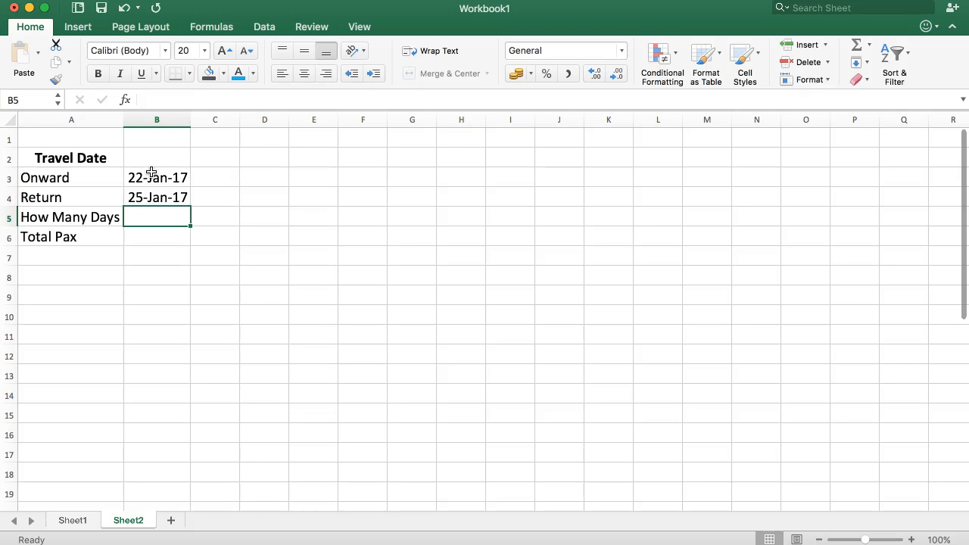
- Calculate How Many Days in B5 by subtracting the Onward date from the Return date with =B4-B3
{"action": "type", "text": "="}
{"action": "left_click", "coordinate": [151, 171]}
{"action": "left_click", "coordinate": [136, 194]}
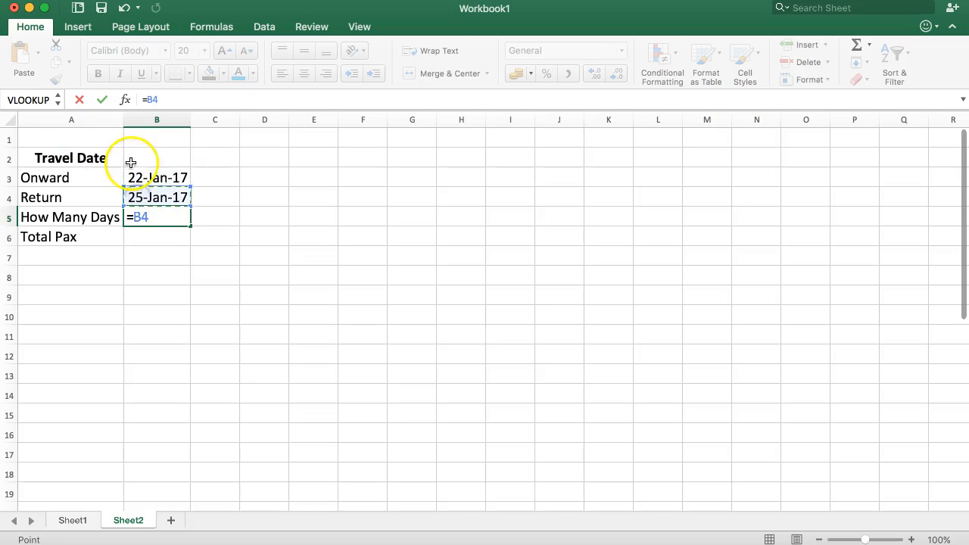
{"action": "type", "text": "-"}
{"action": "left_click", "coordinate": [156, 176]}
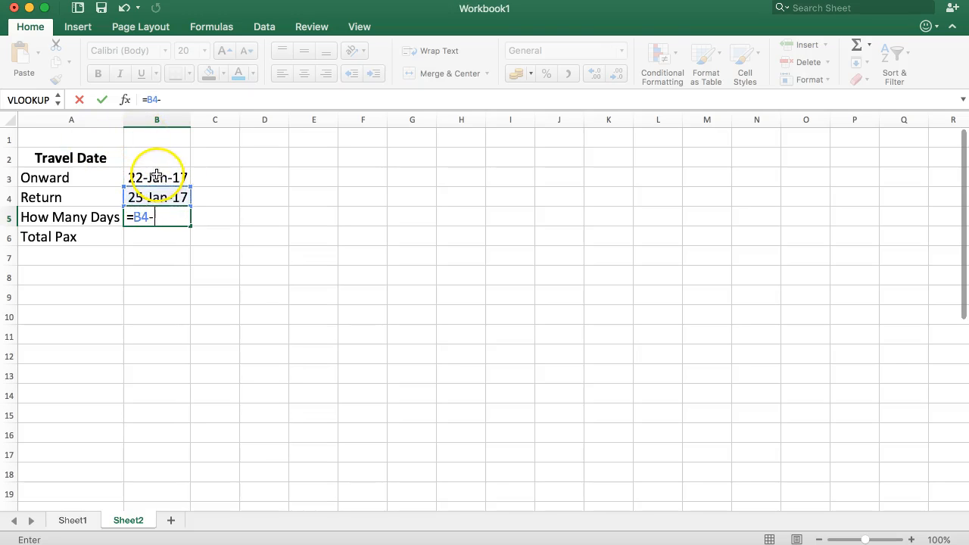
{"action": "left_click", "coordinate": [156, 174]}
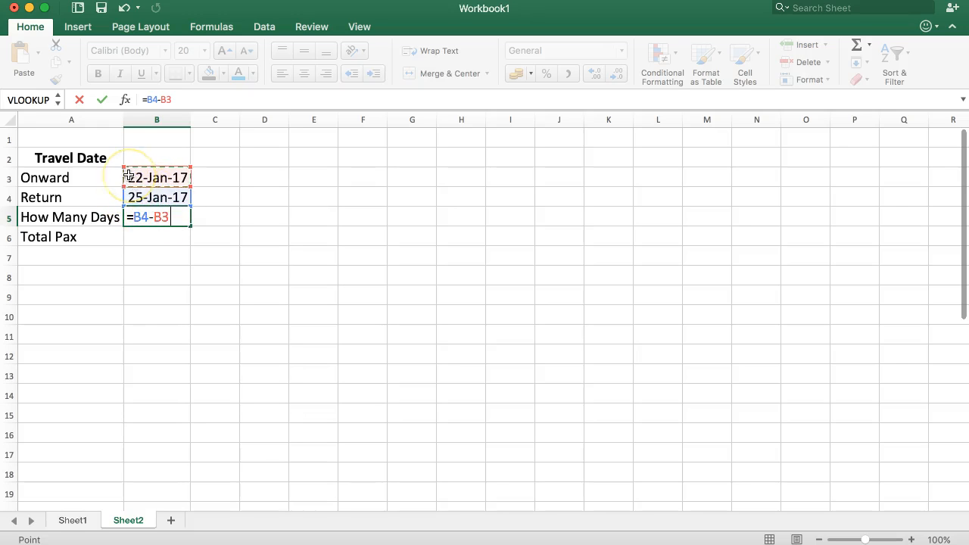
{"action": "key", "text": "Return"}
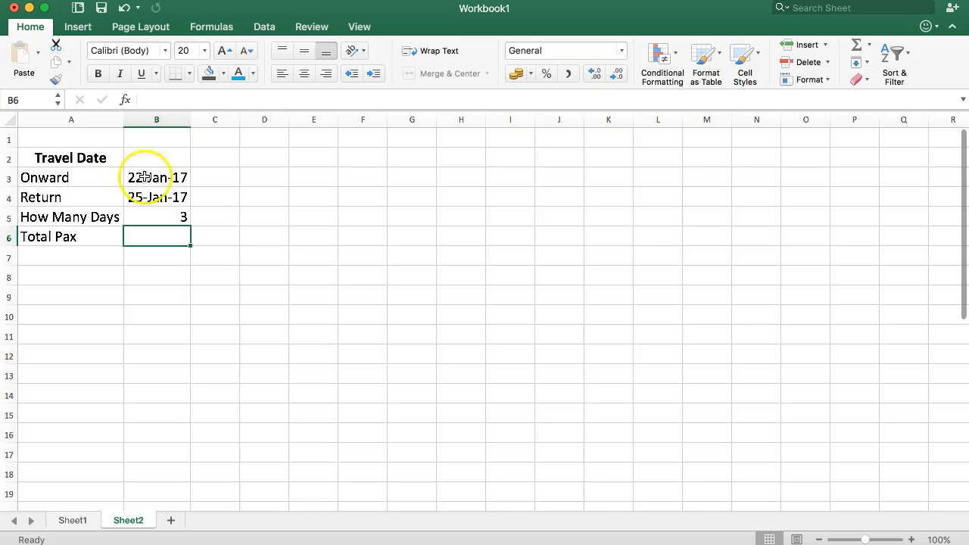
{"action": "left_click_drag", "start_coordinate": [135, 175], "coordinate": [158, 210]}
{"action": "left_click", "coordinate": [156, 216]}
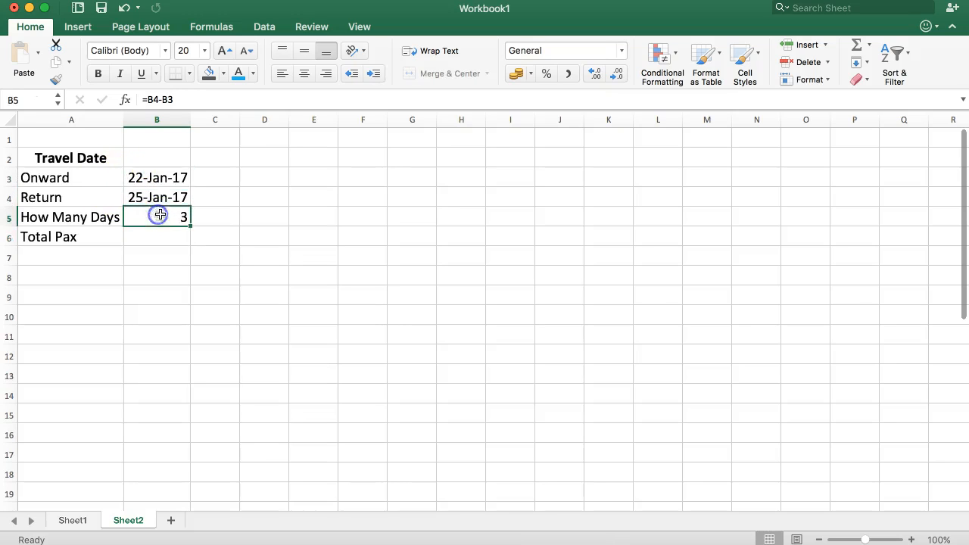
- Link C3 to the Onward date with =B3 and C4 to the Return date with =B4
{"action": "left_click", "coordinate": [219, 171]}
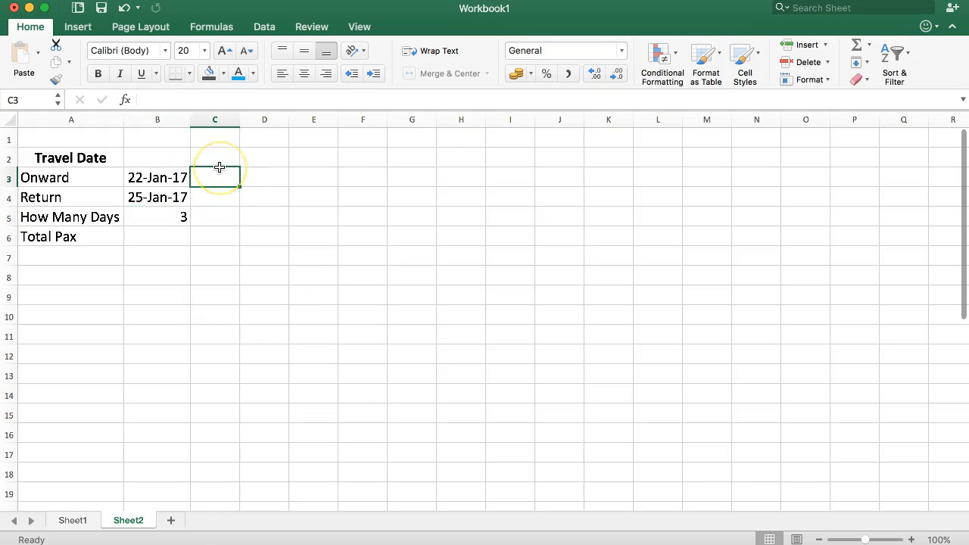
{"action": "type", "text": "="}
{"action": "key", "text": "Left"}
{"action": "key", "text": "Return"}
{"action": "type", "text": "="}
{"action": "key", "text": "Left"}
{"action": "key", "text": "Return"}
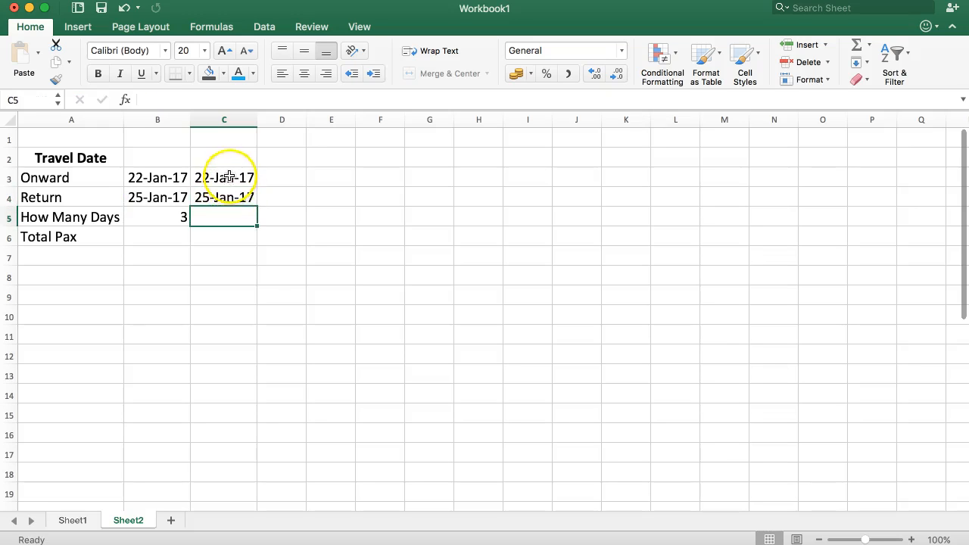
- Format C3:C4 as comma-separated numbers without decimal places to expose the serial numbers behind the dates
{"action": "left_click_drag", "start_coordinate": [223, 167], "coordinate": [227, 196]}
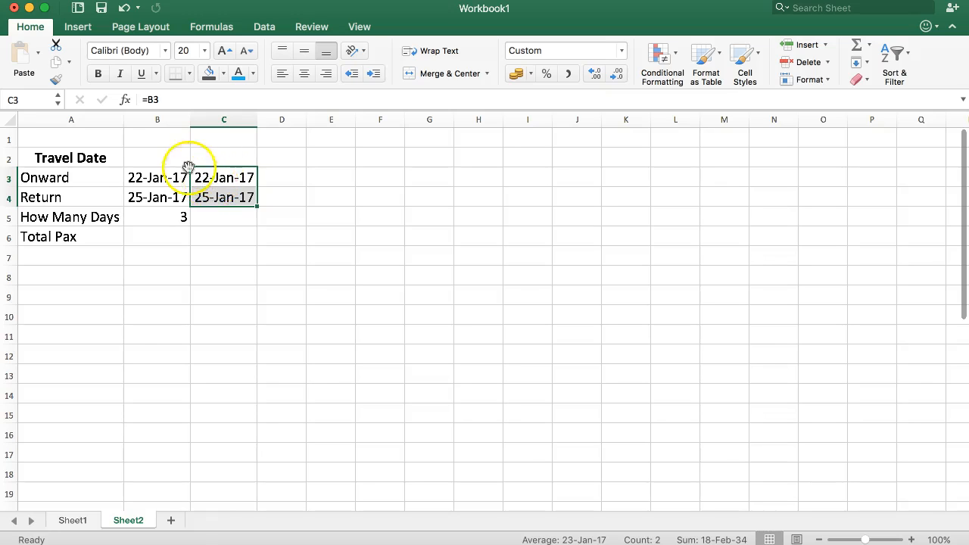
{"action": "left_click", "coordinate": [564, 74]}
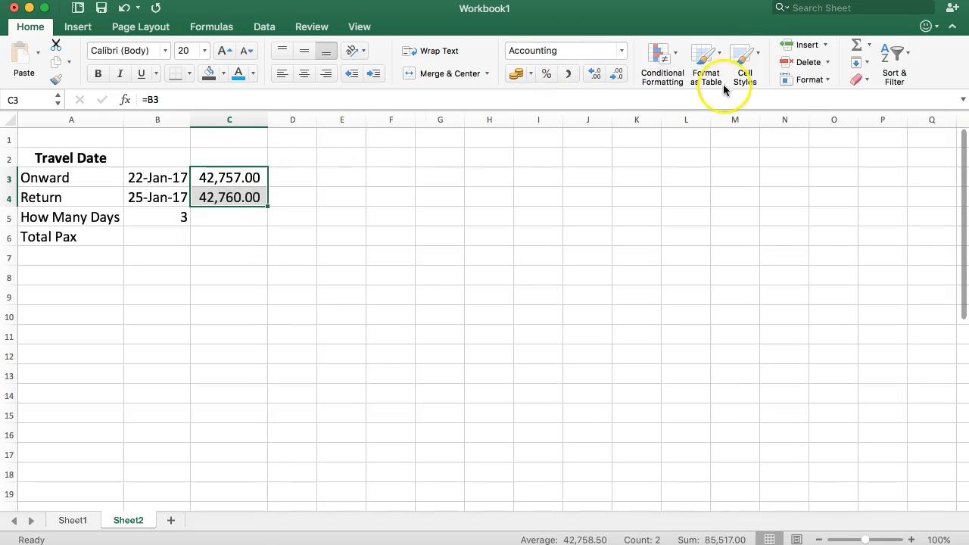
{"action": "left_click", "coordinate": [624, 73]}
{"action": "left_click", "coordinate": [625, 73]}
{"action": "left_click", "coordinate": [295, 235]}
{"action": "left_click_drag", "start_coordinate": [227, 178], "coordinate": [236, 211]}
{"action": "left_click", "coordinate": [265, 223]}
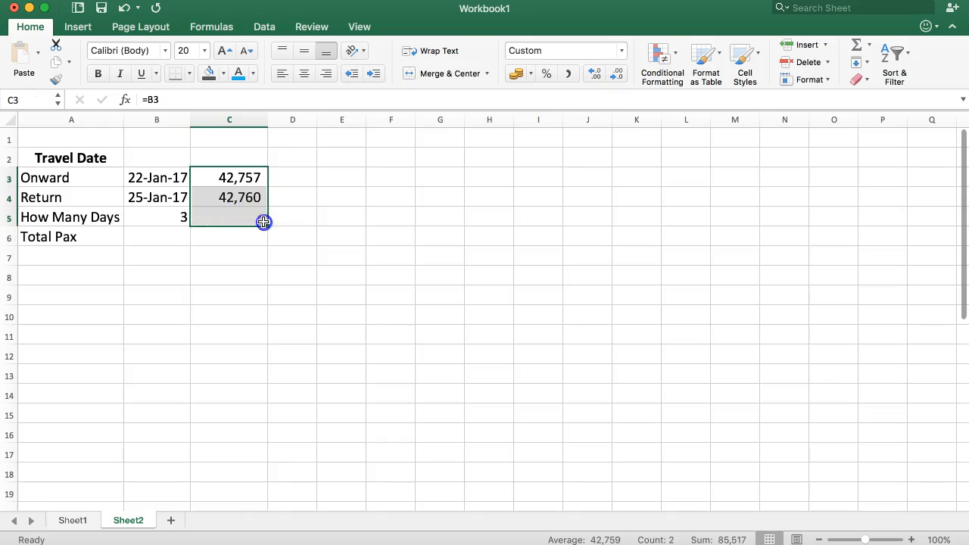
{"action": "left_click", "coordinate": [221, 179]}
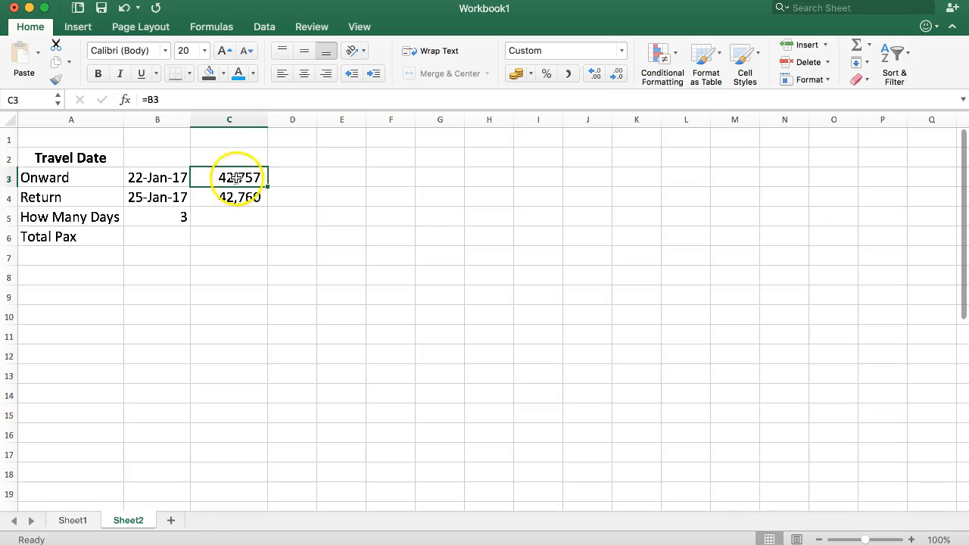
{"action": "left_click", "coordinate": [164, 183]}
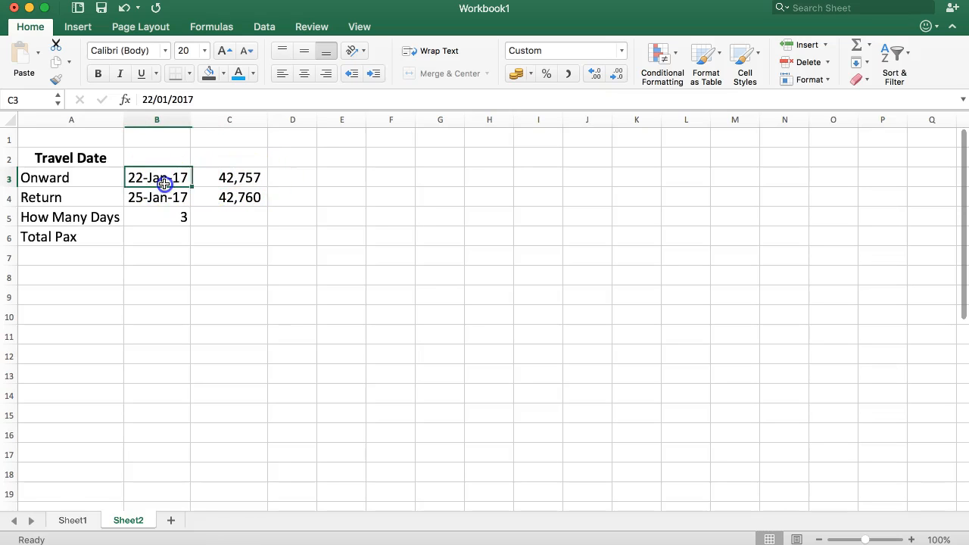
{"action": "left_click", "coordinate": [249, 183]}
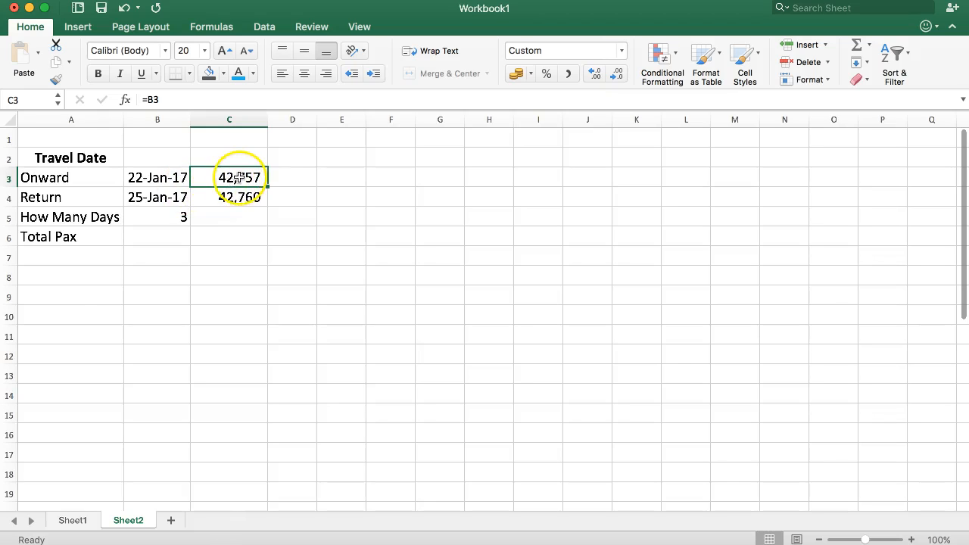
- Enter the date 01/01/1900 in B2 beside the Travel Date heading
{"action": "left_click", "coordinate": [218, 158]}
{"action": "left_click", "coordinate": [149, 160]}
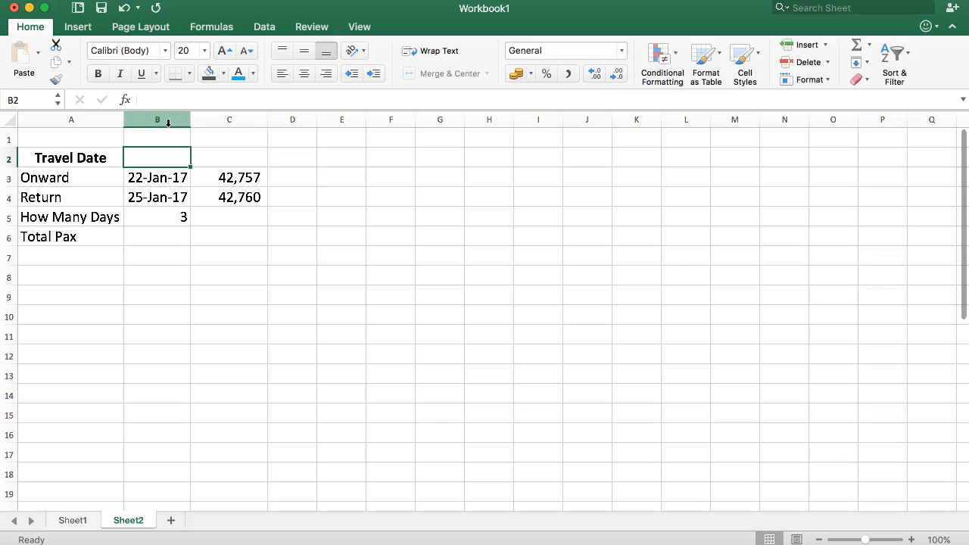
{"action": "type", "text": "1-1-1900"}
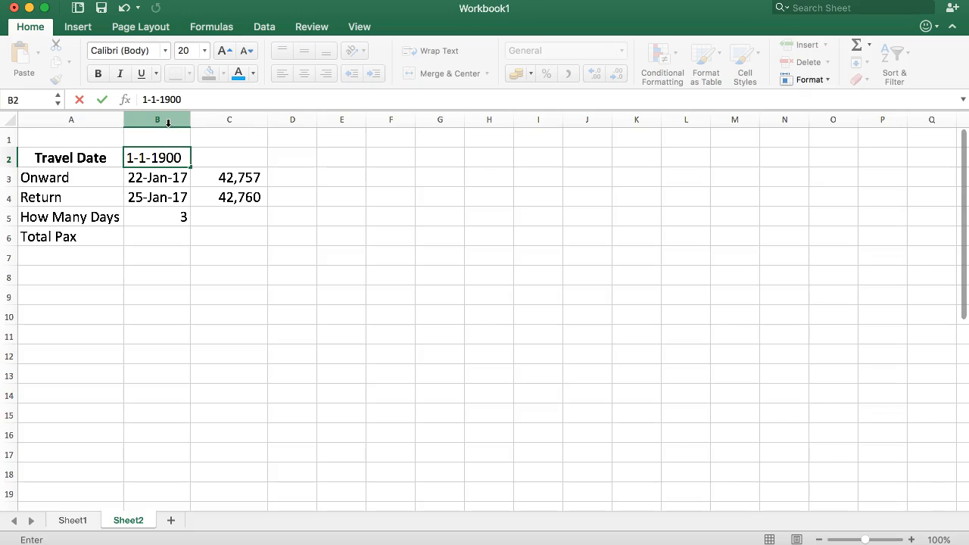
{"action": "key", "text": "Return"}
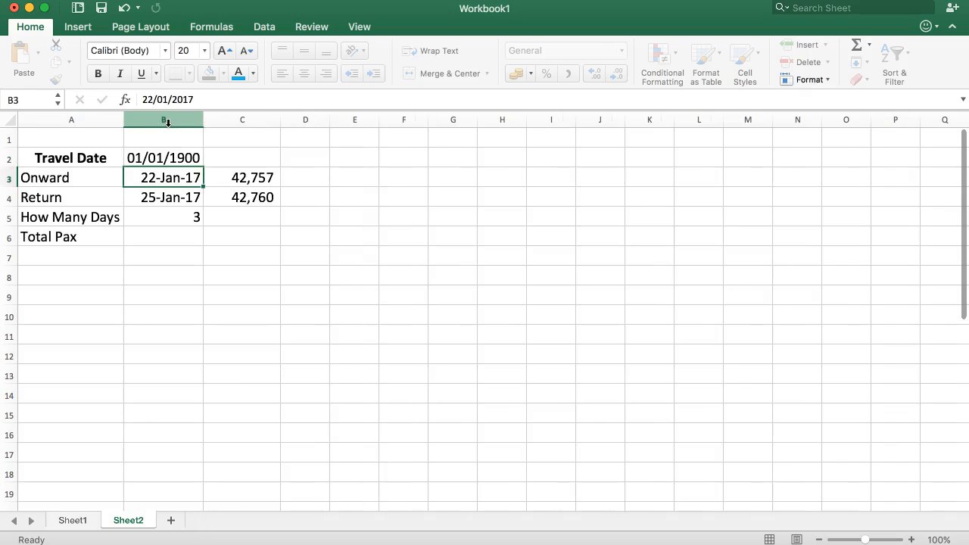
- Link C2 to B2 with =B2 and apply the comma number style to show the date's serial number
{"action": "left_click", "coordinate": [255, 155]}
{"action": "type", "text": "="}
{"action": "key", "text": "Left"}
{"action": "key", "text": "Return"}
{"action": "left_click", "coordinate": [261, 157]}
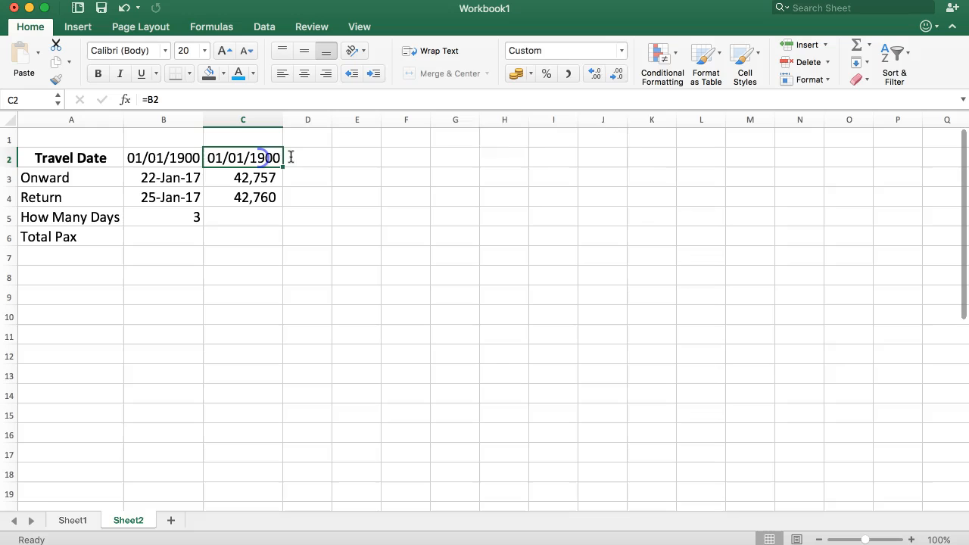
{"action": "left_click", "coordinate": [568, 73]}
{"action": "left_click", "coordinate": [249, 157]}
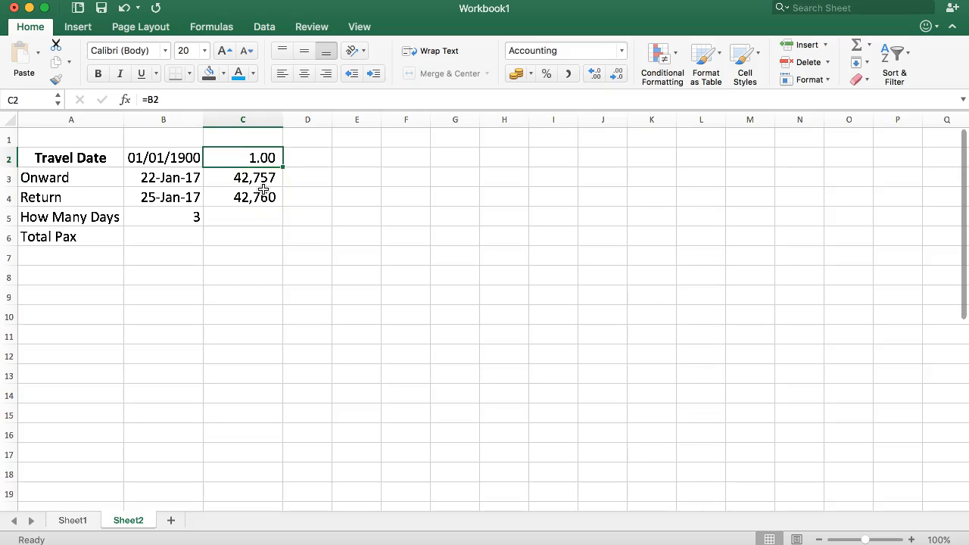
- Clear the sample date and its linked number from B2 and C2
{"action": "left_click_drag", "start_coordinate": [190, 156], "coordinate": [279, 155]}
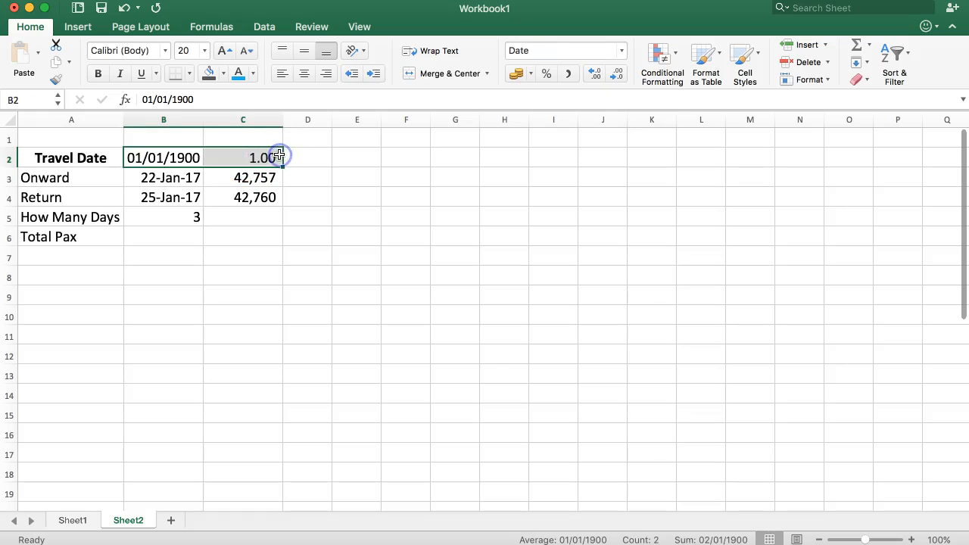
{"action": "key", "text": "Delete"}
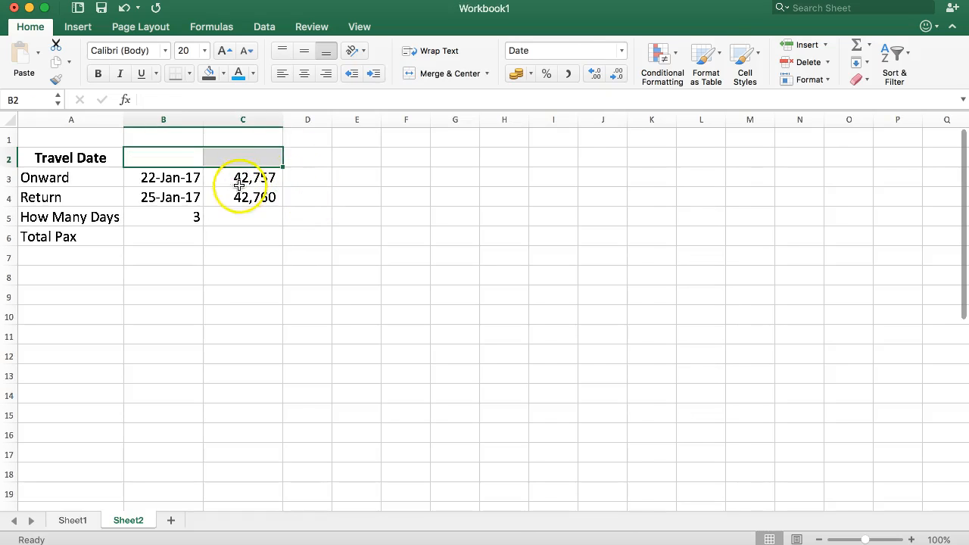
{"action": "left_click_drag", "start_coordinate": [242, 181], "coordinate": [243, 196]}
{"action": "left_click", "coordinate": [300, 173]}
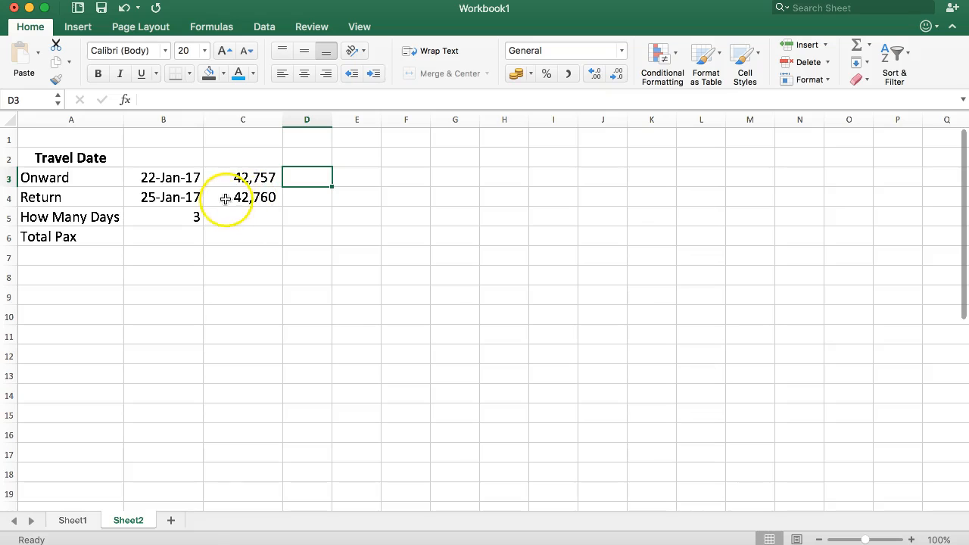
- Subtract the two date serial numbers in D4 with the formula =C4-C3
{"action": "left_click", "coordinate": [295, 198]}
{"action": "key", "text": "Left"}
{"action": "type", "text": "-"}
{"action": "key", "text": "Left"}
{"action": "key", "text": "Up"}
{"action": "key", "text": "Return"}
- Enter the date 22-Jan in E3 to start a list of the travel days
{"action": "key", "text": "Left"}
{"action": "key", "text": "Left"}
{"action": "key", "text": "Up"}
{"action": "key", "text": "Up"}
{"action": "key", "text": "Right"}
{"action": "key", "text": "Right"}
{"action": "key", "text": "Right"}
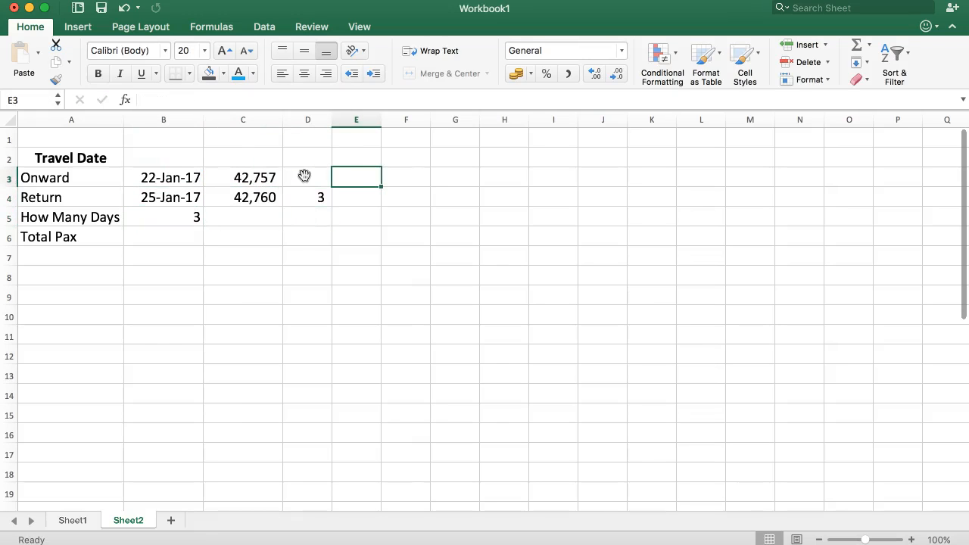
{"action": "type", "text": "22-jan-2017"}
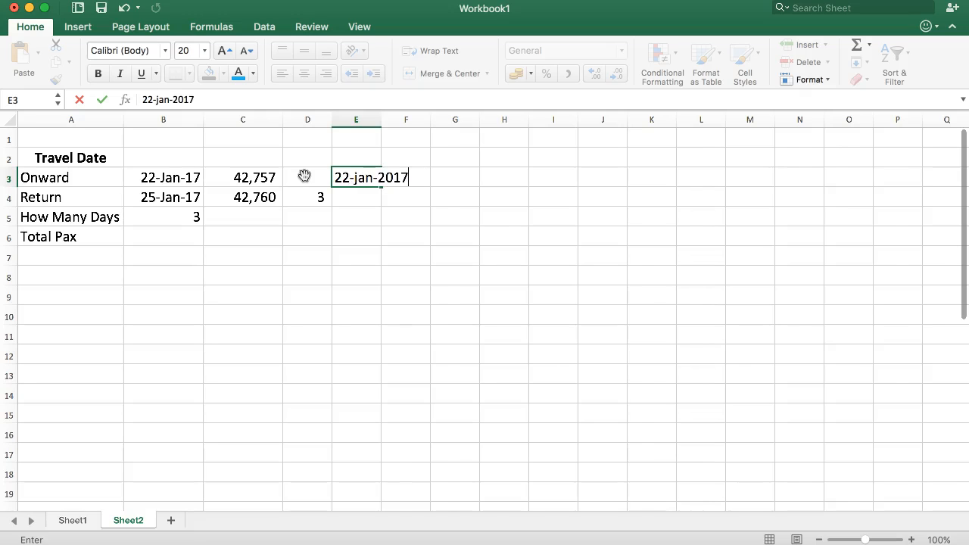
{"action": "key", "text": "Return"}
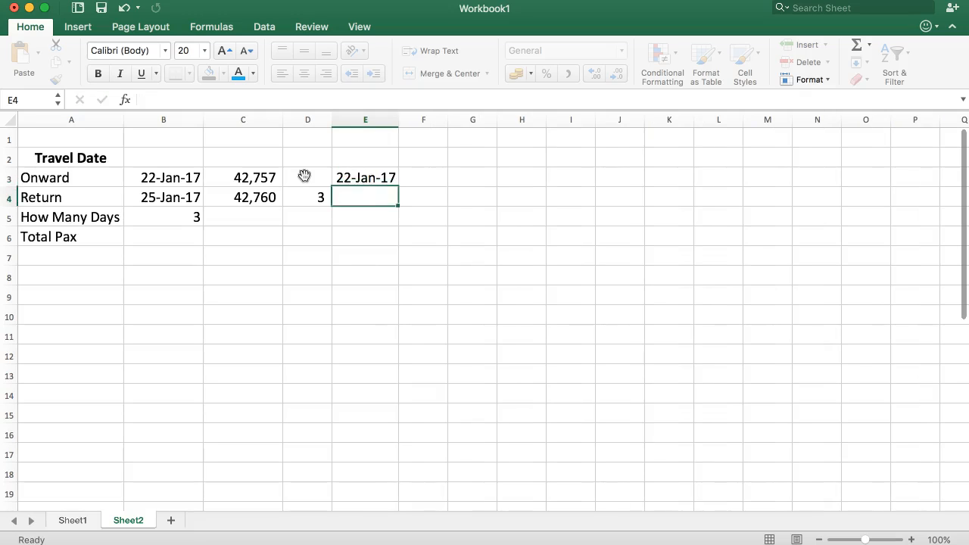
- Fill the date series from E3 down to E6, through 25-Jan-17
{"action": "left_click", "coordinate": [364, 174]}
{"action": "left_click_drag", "start_coordinate": [399, 186], "coordinate": [362, 257]}
{"action": "left_click", "coordinate": [362, 258]}
{"action": "left_click_drag", "start_coordinate": [364, 181], "coordinate": [355, 236]}
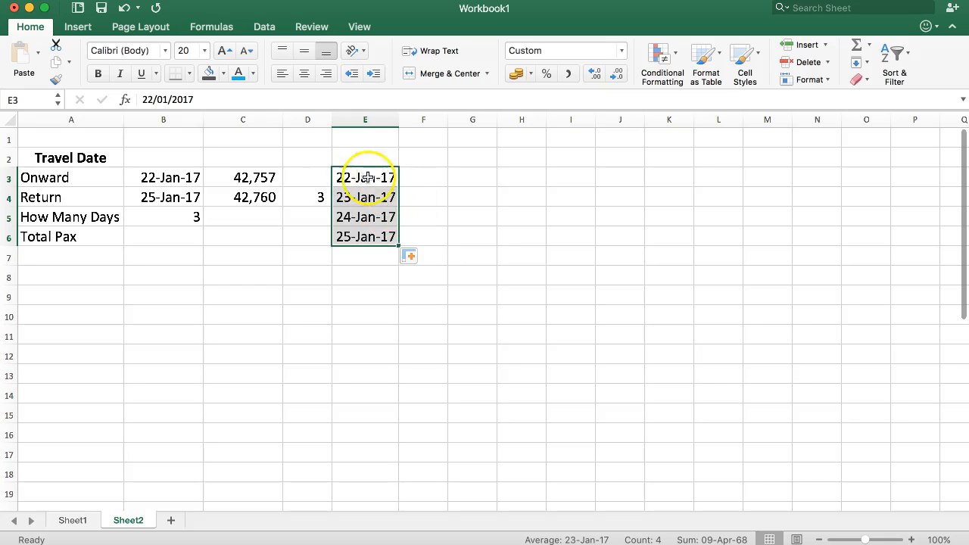
- Change the How Many Days formula in B5 to =B4-B3+1 to include the first day
{"action": "left_click_drag", "start_coordinate": [53, 217], "coordinate": [163, 220]}
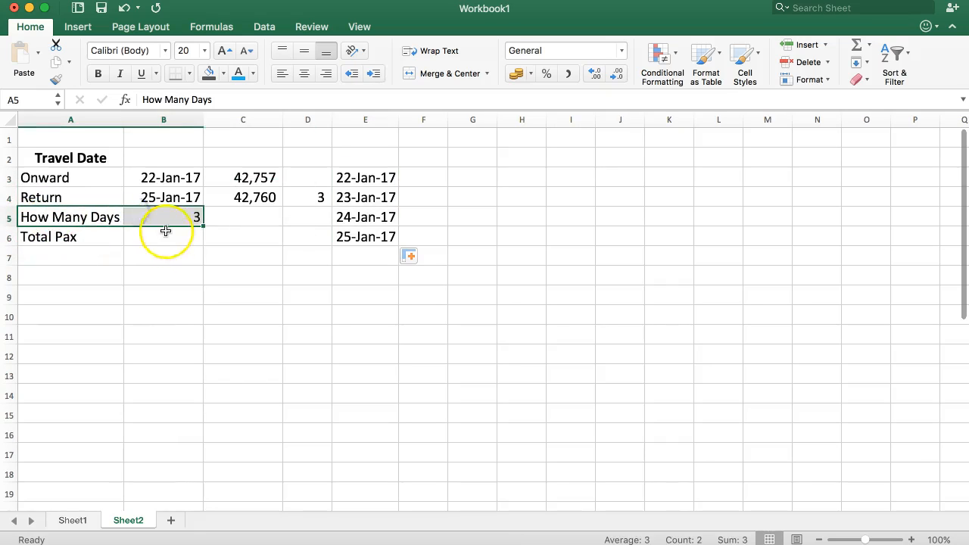
{"action": "left_click", "coordinate": [108, 215]}
{"action": "left_click", "coordinate": [159, 217]}
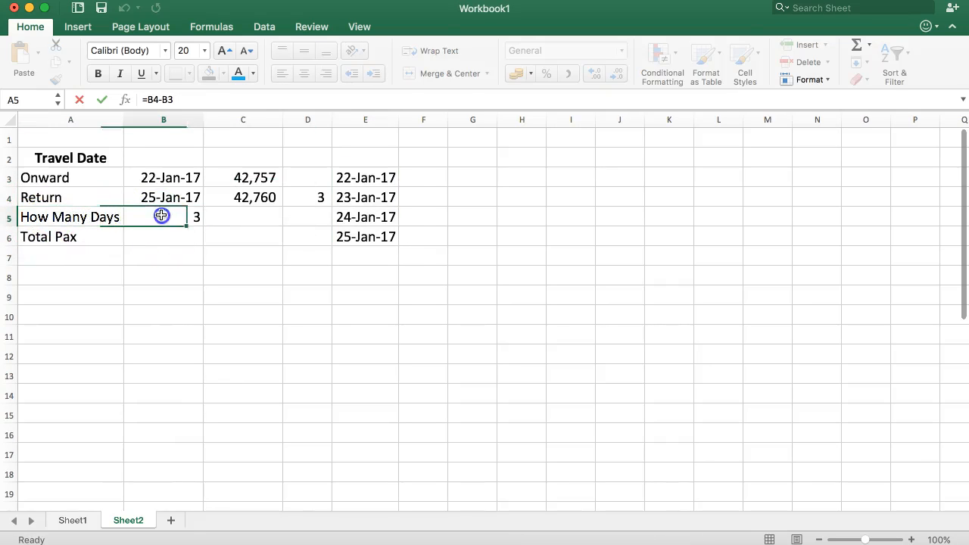
{"action": "left_click", "coordinate": [194, 99]}
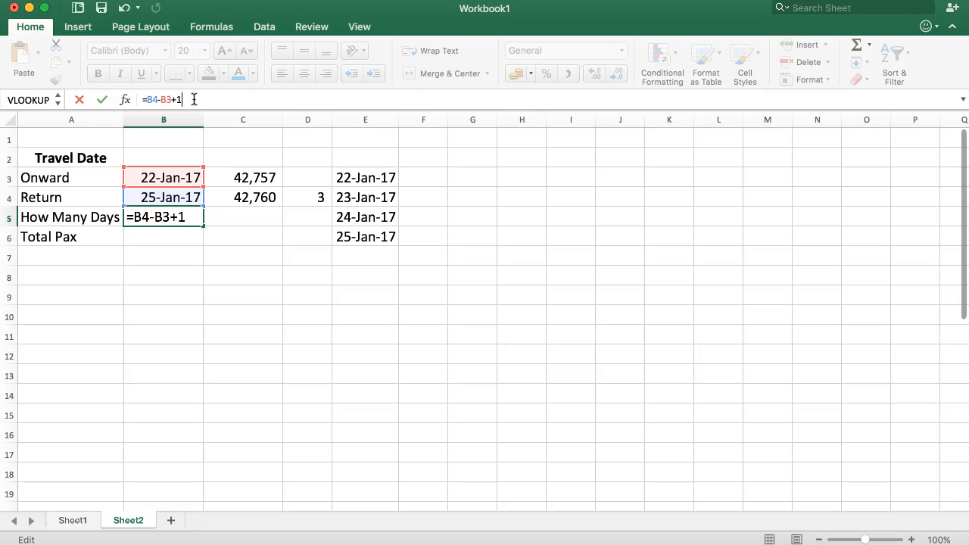
{"action": "type", "text": "+1"}
{"action": "key", "text": "Return"}
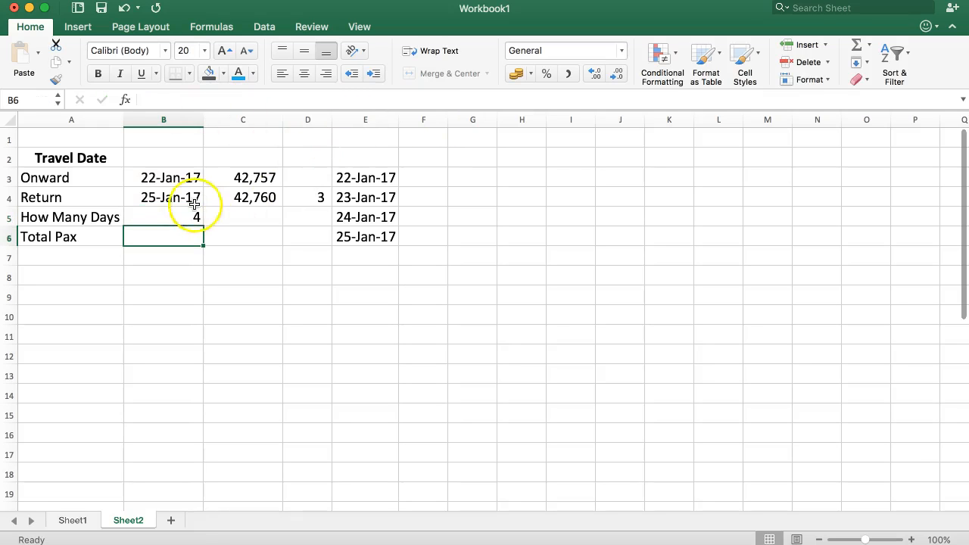
- Rename the label in A5 to How Many Night
{"action": "left_click", "coordinate": [101, 215]}
{"action": "double_click", "coordinate": [199, 99]}
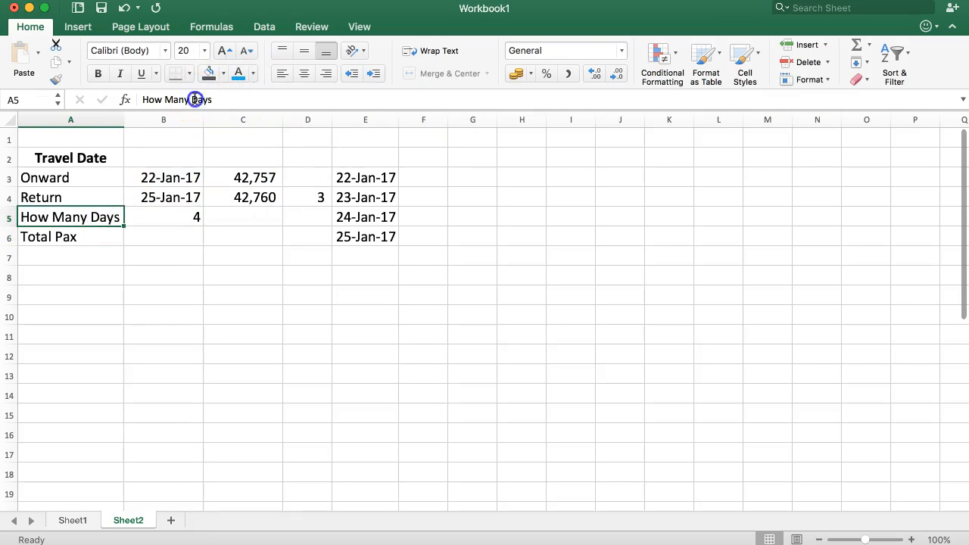
{"action": "type", "text": "Night"}
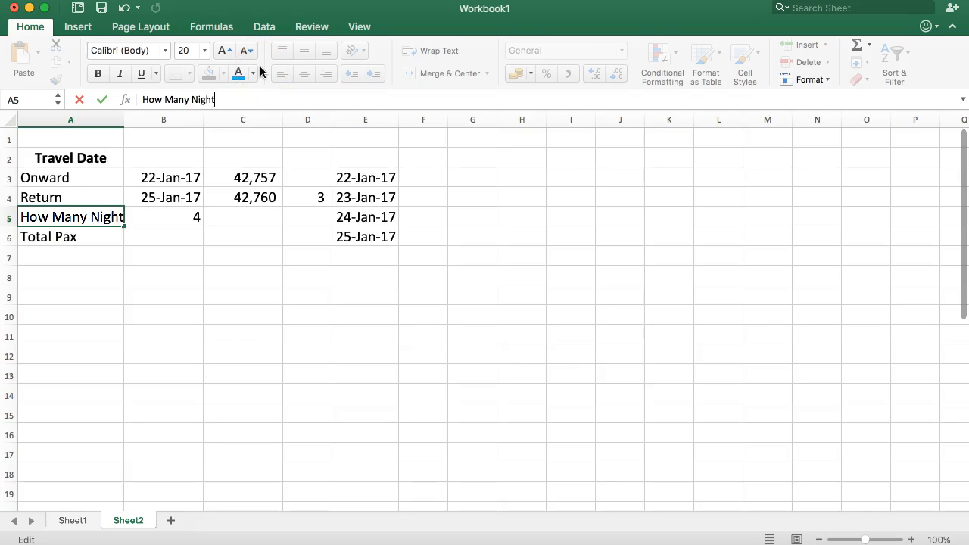
{"action": "key", "text": "Return"}
{"action": "key", "text": "Up"}
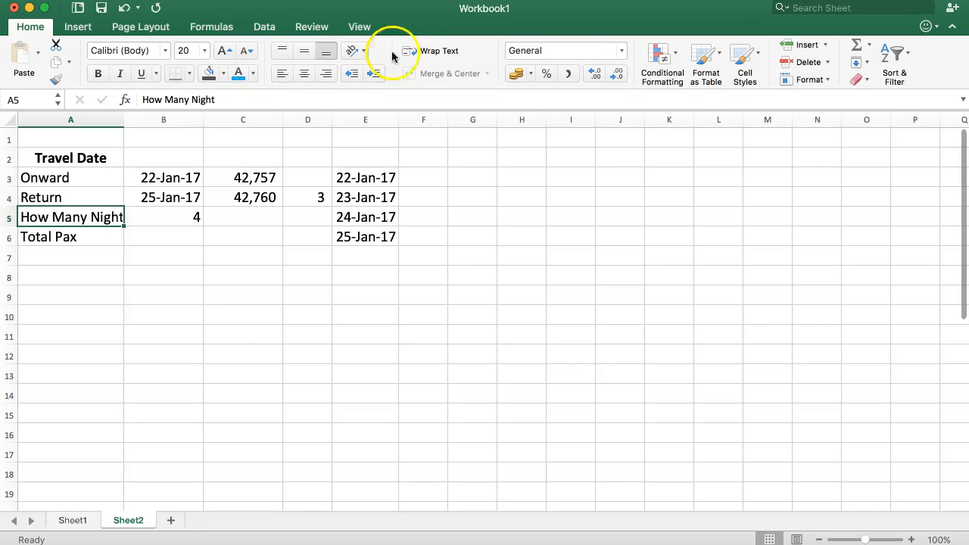
{"action": "left_click", "coordinate": [266, 99]}
{"action": "key", "text": "Escape"}
- Remove the +1 from the formula in B5 so that it reads =B4-B3
{"action": "left_click", "coordinate": [178, 216]}
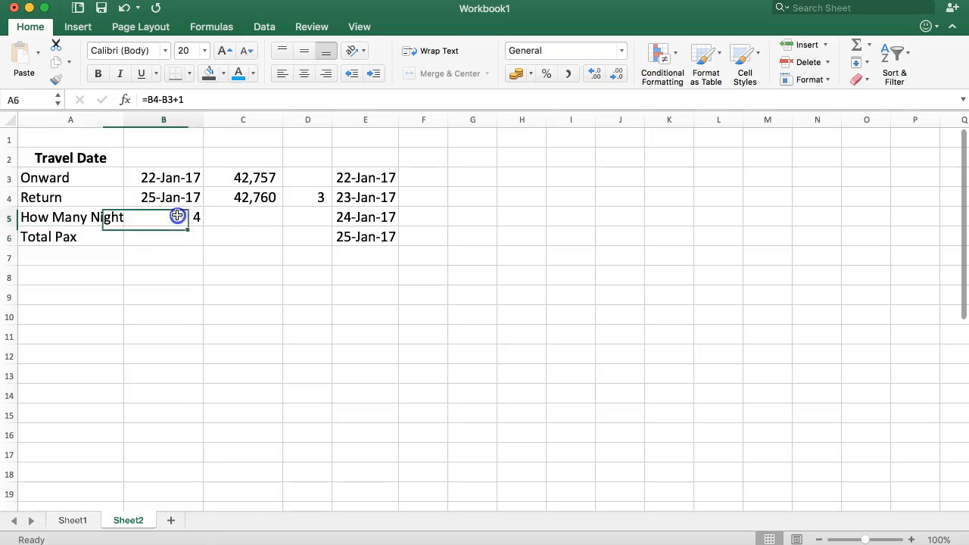
{"action": "left_click_drag", "start_coordinate": [174, 99], "coordinate": [185, 99]}
{"action": "key", "text": "BackSpace"}
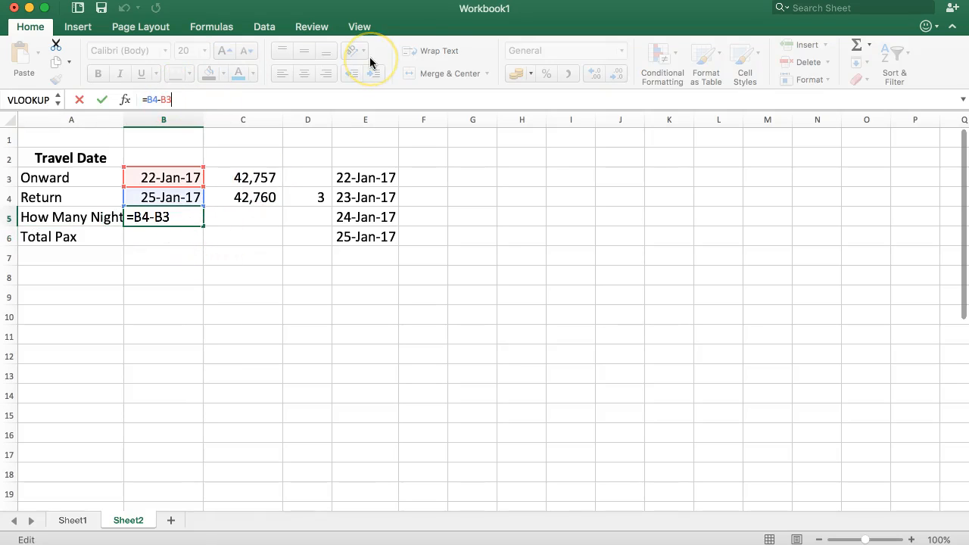
{"action": "key", "text": "Return"}
{"action": "left_click", "coordinate": [57, 216]}
{"action": "left_click", "coordinate": [162, 211]}
{"action": "left_click_drag", "start_coordinate": [163, 181], "coordinate": [151, 195]}
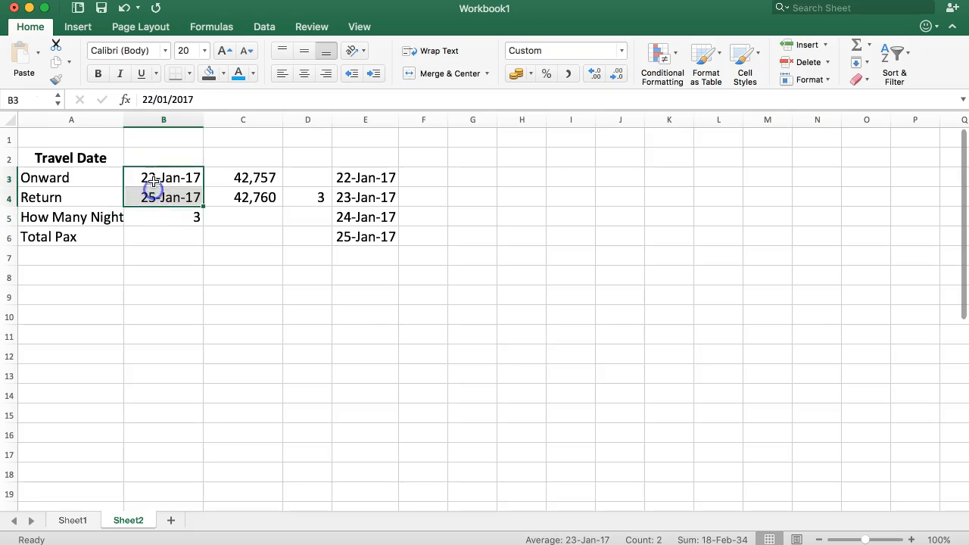
- Clear the helper values in D3:E6 and the serial numbers in C3:C4
{"action": "left_click_drag", "start_coordinate": [306, 182], "coordinate": [365, 236]}
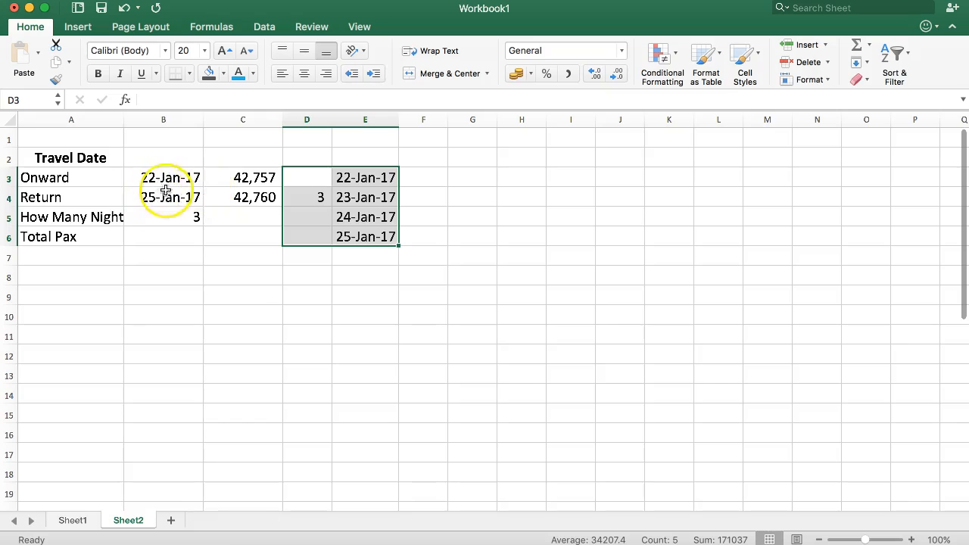
{"action": "key", "text": "Delete"}
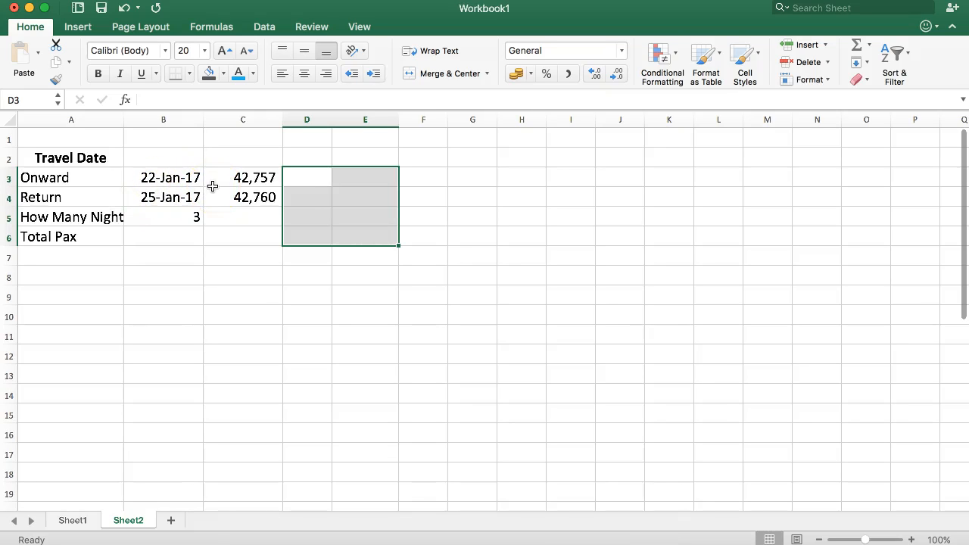
{"action": "left_click_drag", "start_coordinate": [249, 189], "coordinate": [275, 204]}
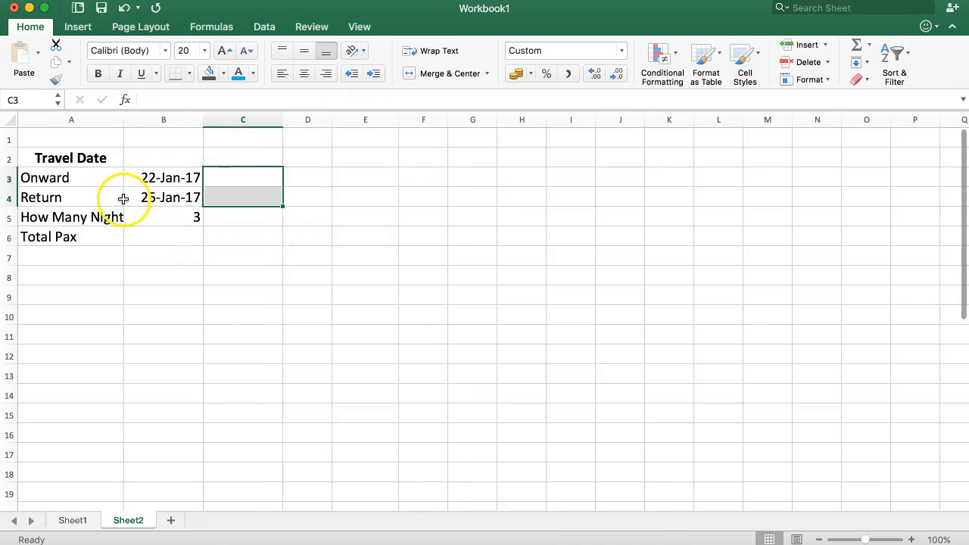
- Enter 2 as the total pax in B6 and add the label How Much: in A7
{"action": "left_click", "coordinate": [151, 235]}
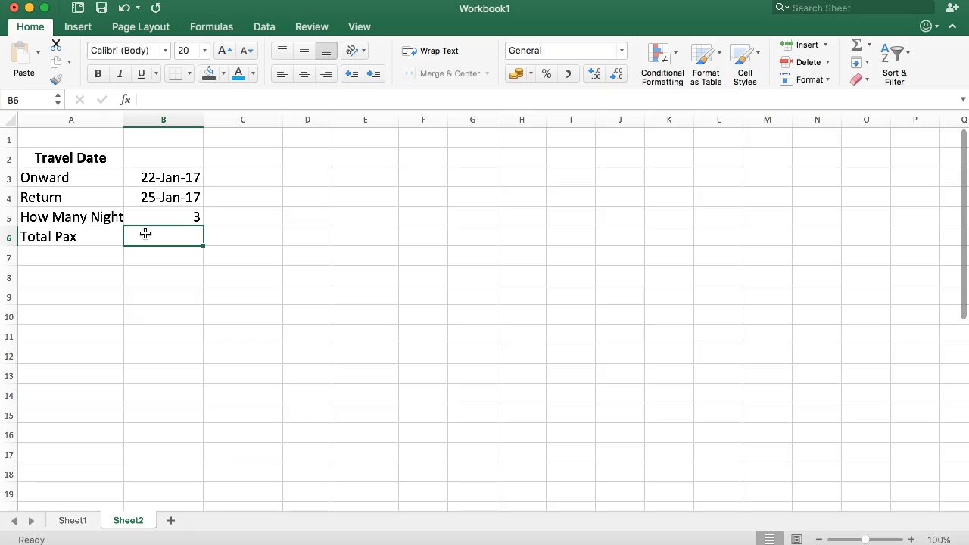
{"action": "key", "text": "Return"}
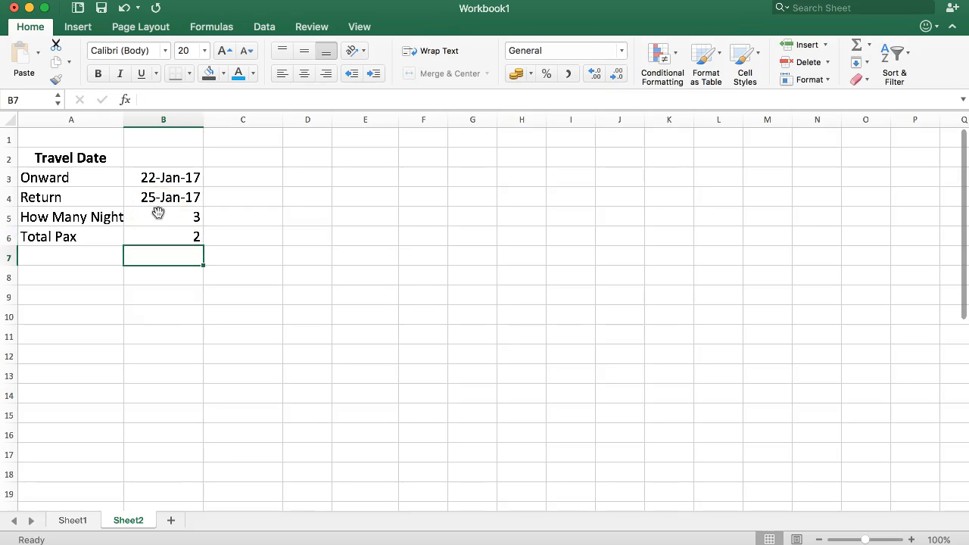
{"action": "key", "text": "Left"}
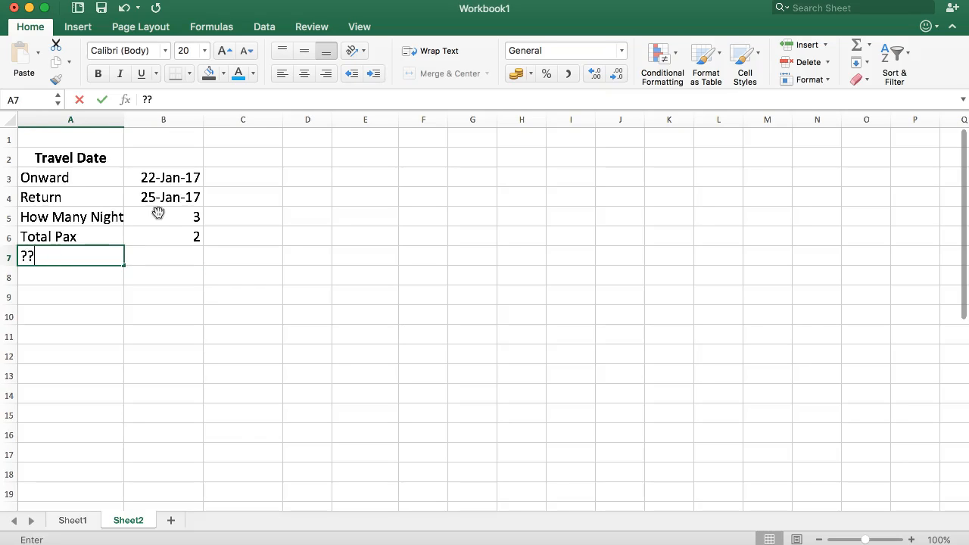
{"action": "type", "text": "How Mu"}
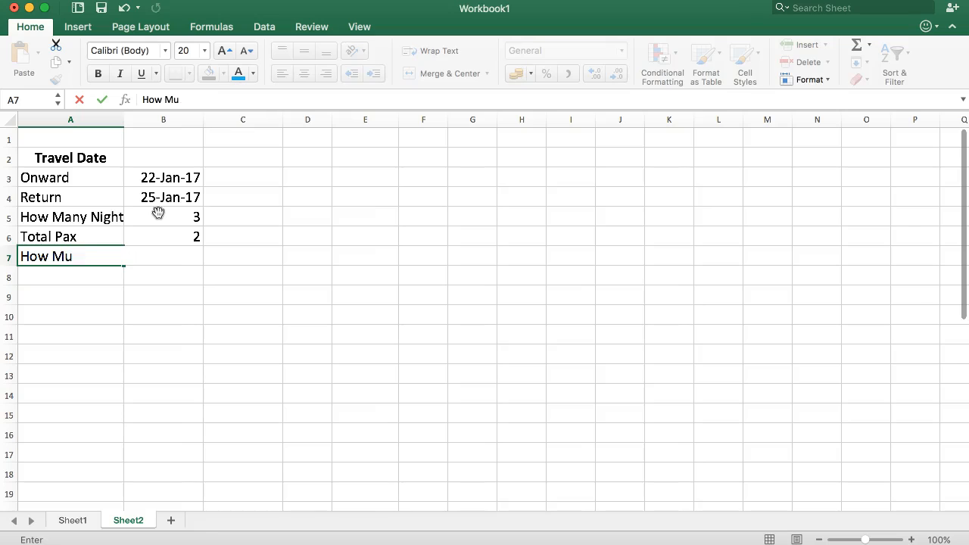
{"action": "key", "text": "Return"}
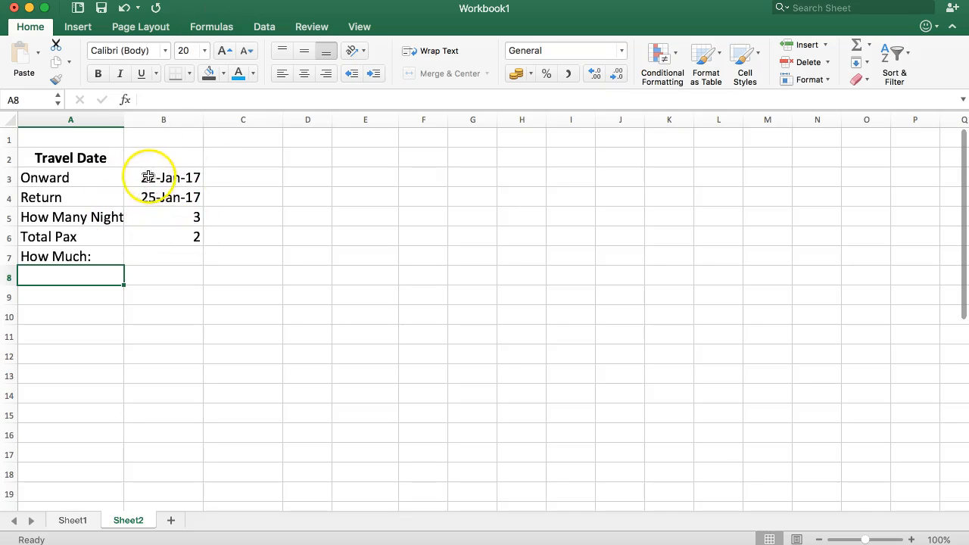
- Start a VLOOKUP formula in B7 and reference the rate table Sheet1!A2:H167 in it
{"action": "left_click_drag", "start_coordinate": [151, 176], "coordinate": [144, 236]}
{"action": "left_click", "coordinate": [173, 253]}
{"action": "type", "text": "=VLOOK"}
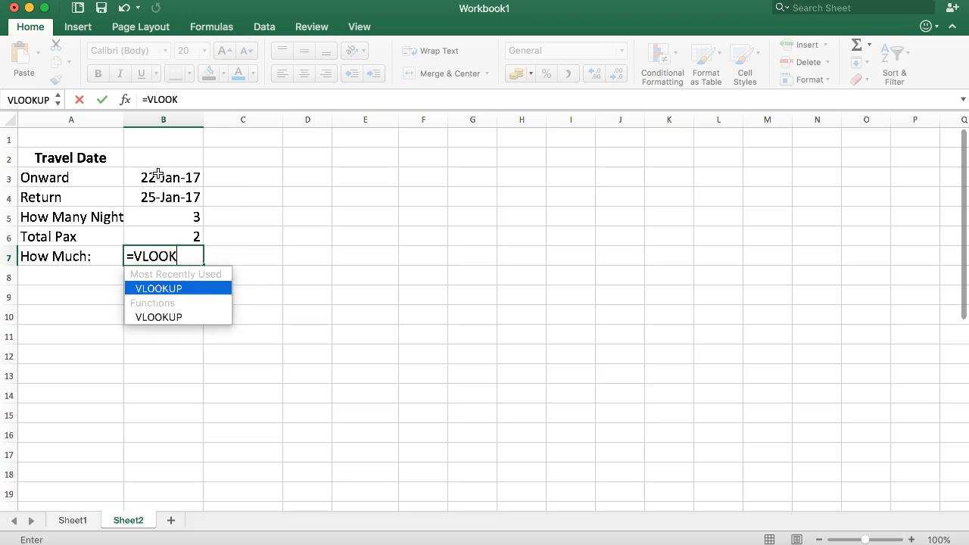
{"action": "type", "text": "UP("}
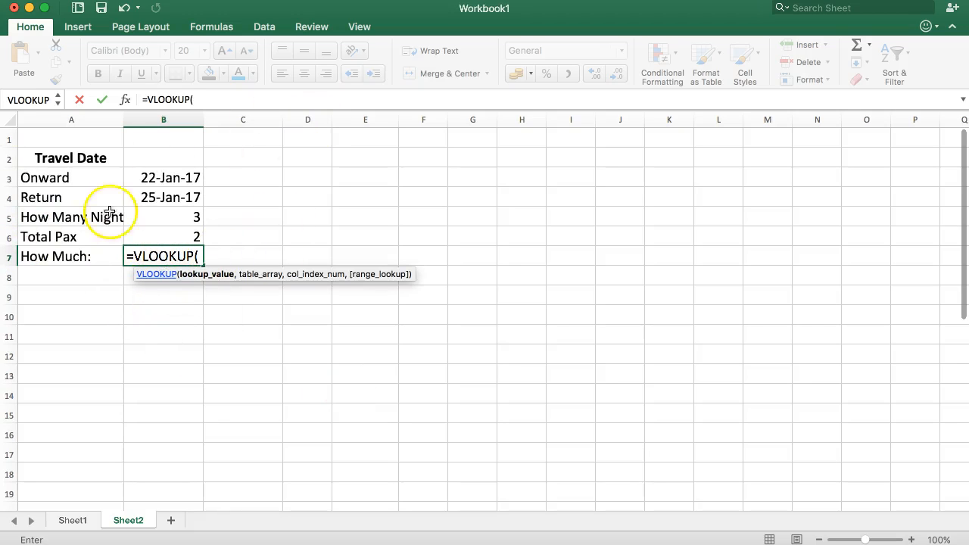
{"action": "left_click", "coordinate": [151, 176]}
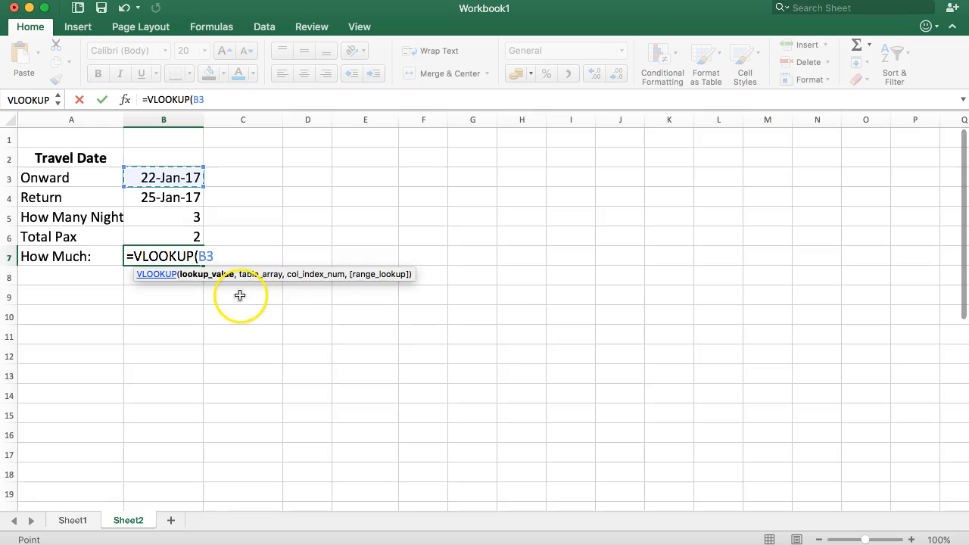
{"action": "left_click", "coordinate": [73, 521]}
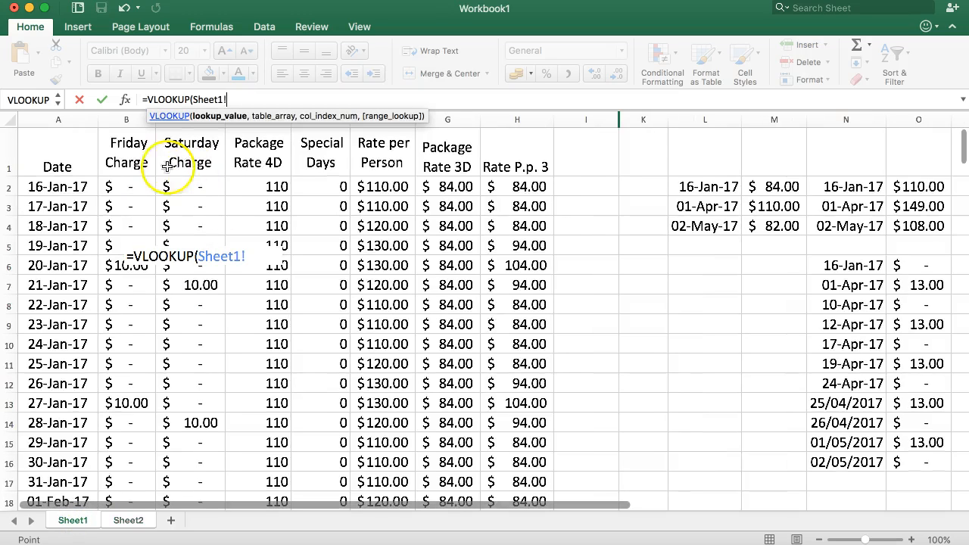
{"action": "left_click_drag", "start_coordinate": [47, 186], "coordinate": [451, 288]}
{"action": "scroll", "coordinate": [485, 309], "scroll_direction": "down", "scroll_amount": 5}
{"action": "scroll", "coordinate": [483, 310], "scroll_direction": "down", "scroll_amount": 1}
{"action": "scroll", "coordinate": [483, 311], "scroll_direction": "down", "scroll_amount": 20}
{"action": "scroll", "coordinate": [483, 311], "scroll_direction": "down", "scroll_amount": 5}
{"action": "scroll", "coordinate": [482, 288], "scroll_direction": "up", "scroll_amount": 15}
{"action": "scroll", "coordinate": [465, 282], "scroll_direction": "up", "scroll_amount": 20}
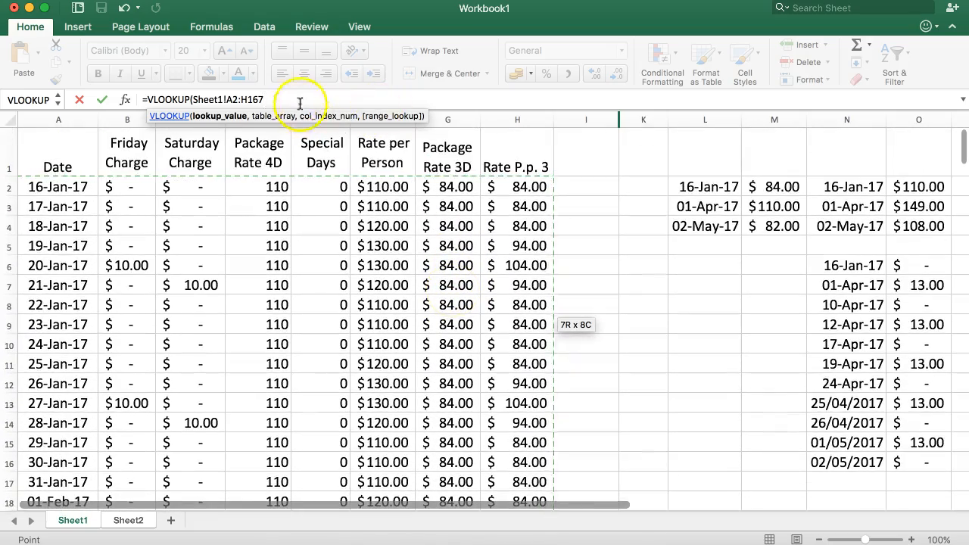
- Duplicate the Sheet1!A2:H167 reference within the VLOOKUP formula so that it also fills the table array argument
{"action": "left_click", "coordinate": [233, 100]}
{"action": "left_click", "coordinate": [271, 99]}
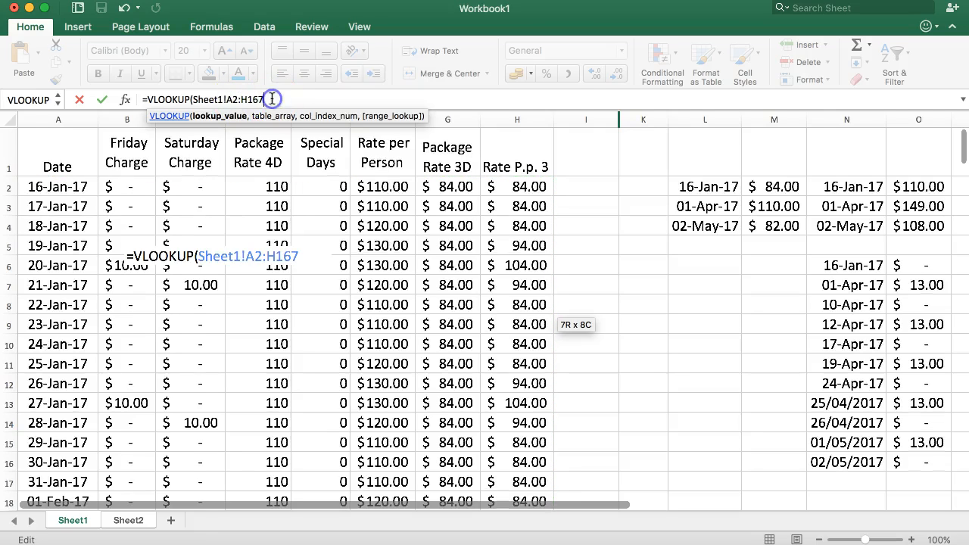
{"action": "type", "text": ","}
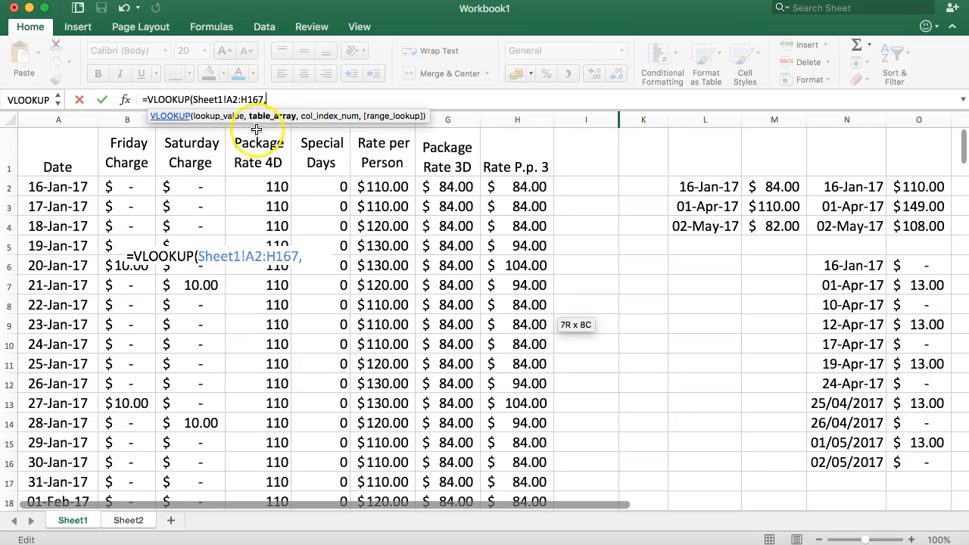
{"action": "left_click", "coordinate": [193, 99]}
{"action": "left_click", "coordinate": [196, 99]}
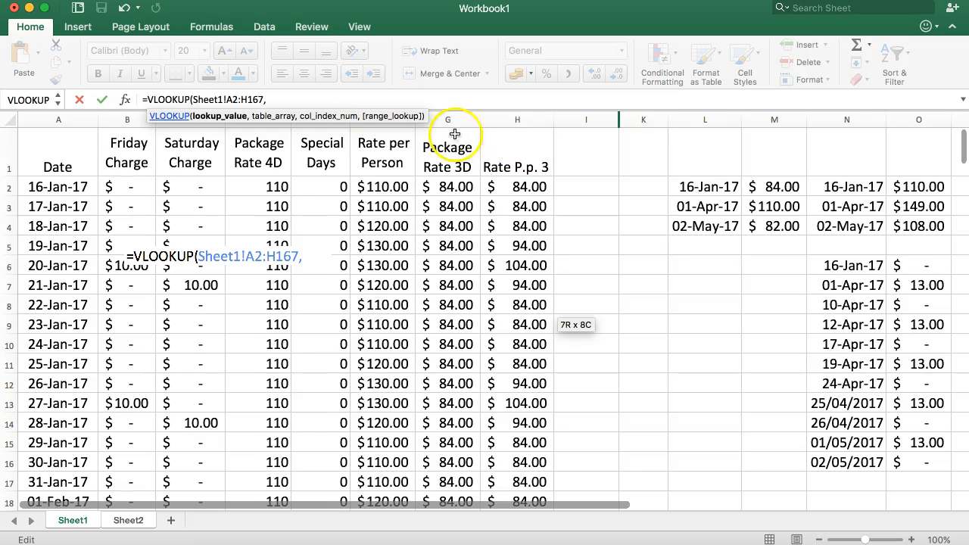
{"action": "left_click_drag", "start_coordinate": [280, 99], "coordinate": [219, 104]}
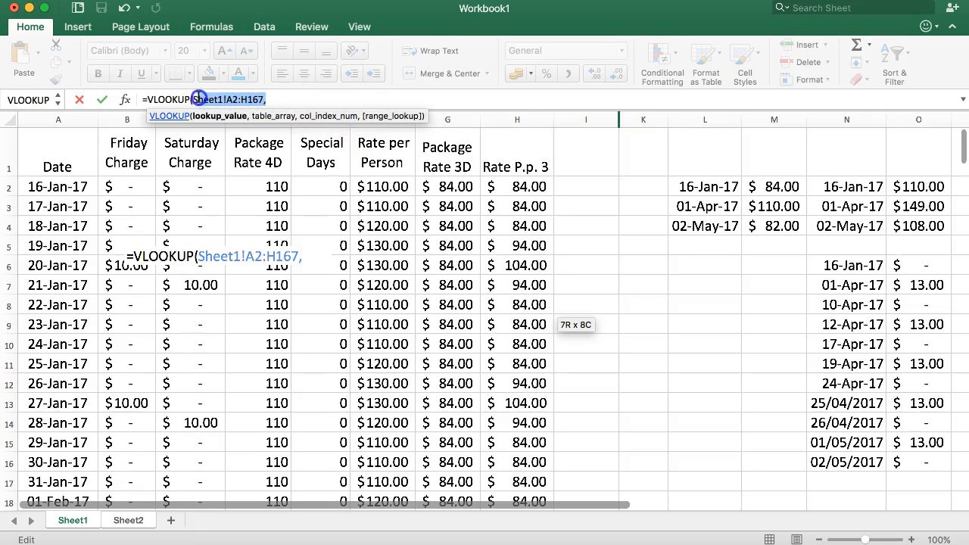
{"action": "key", "text": "cmd+c"}
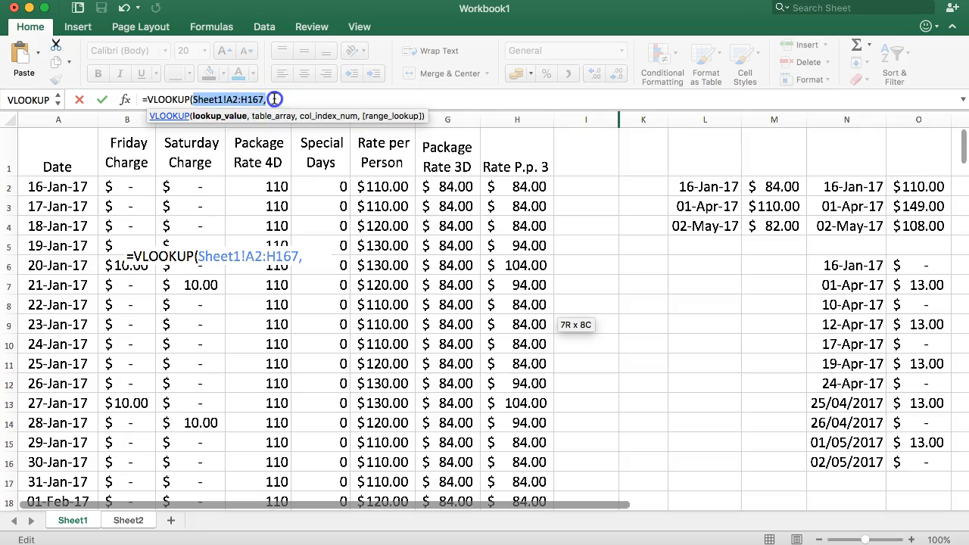
{"action": "left_click", "coordinate": [274, 99]}
{"action": "key", "text": "cmd+v"}
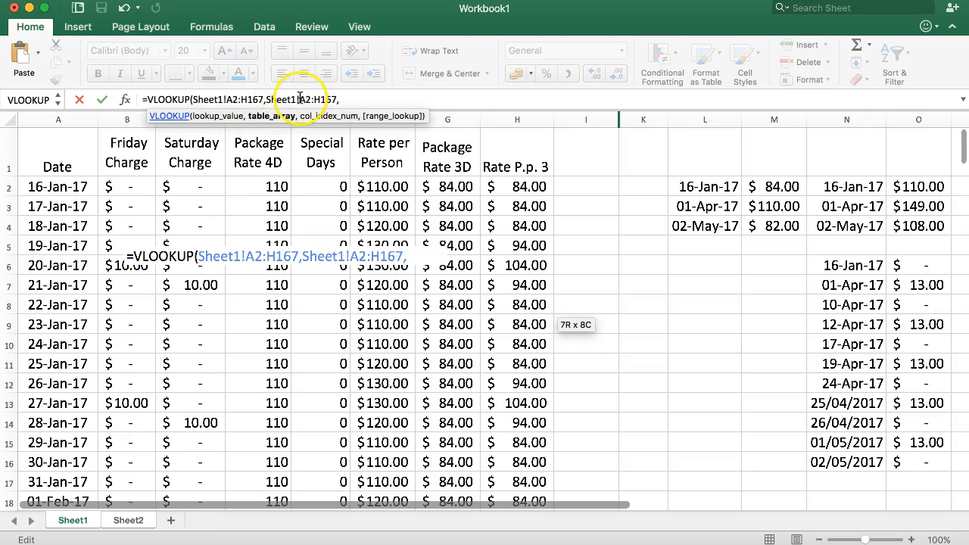
- Complete the VLOOKUP formula in B7 with column index 4 and range lookup 0
{"action": "left_click_drag", "start_coordinate": [219, 100], "coordinate": [195, 99]}
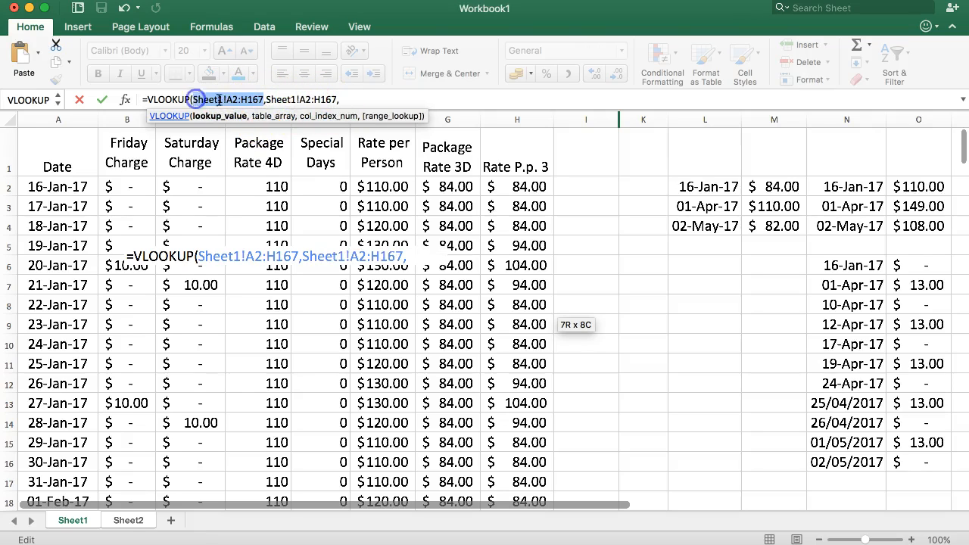
{"action": "left_click", "coordinate": [309, 100]}
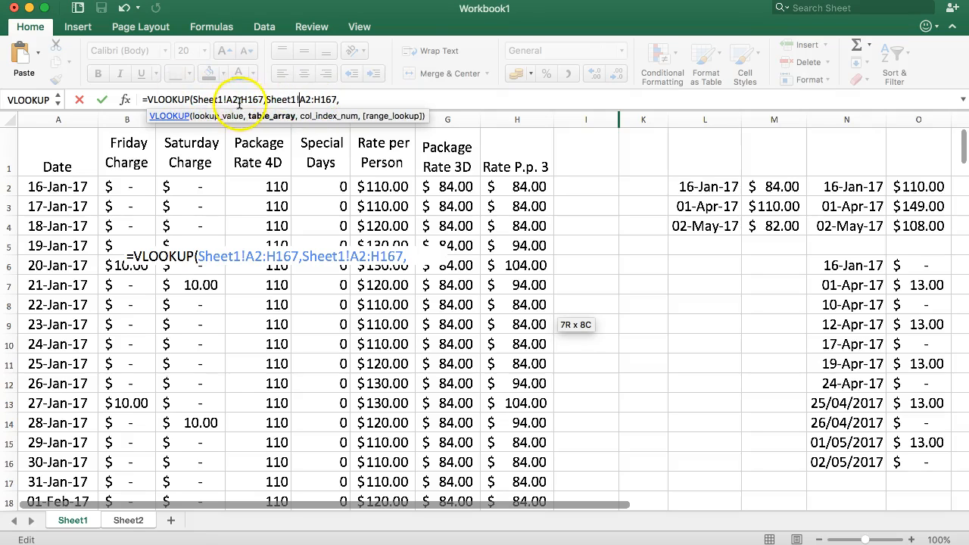
{"action": "left_click", "coordinate": [352, 99]}
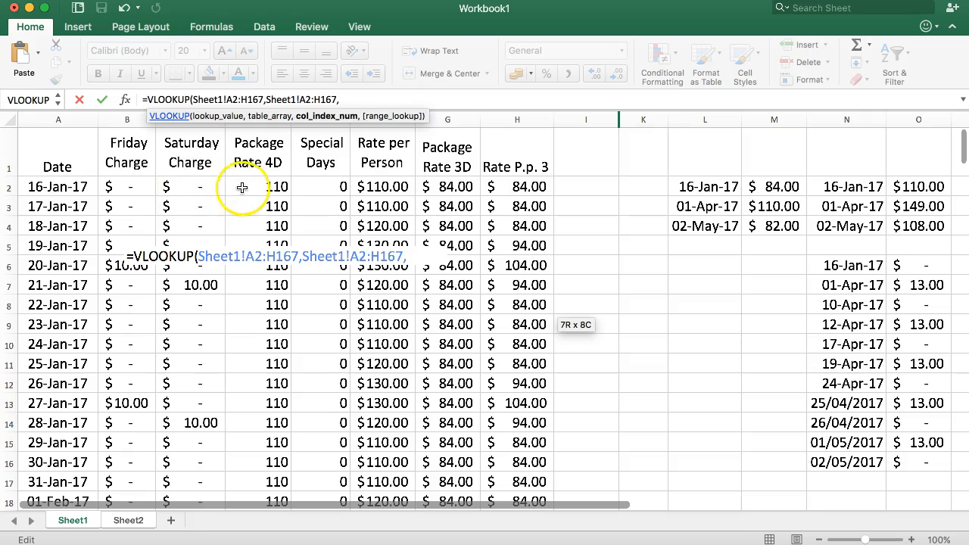
{"action": "type", "text": "4"}
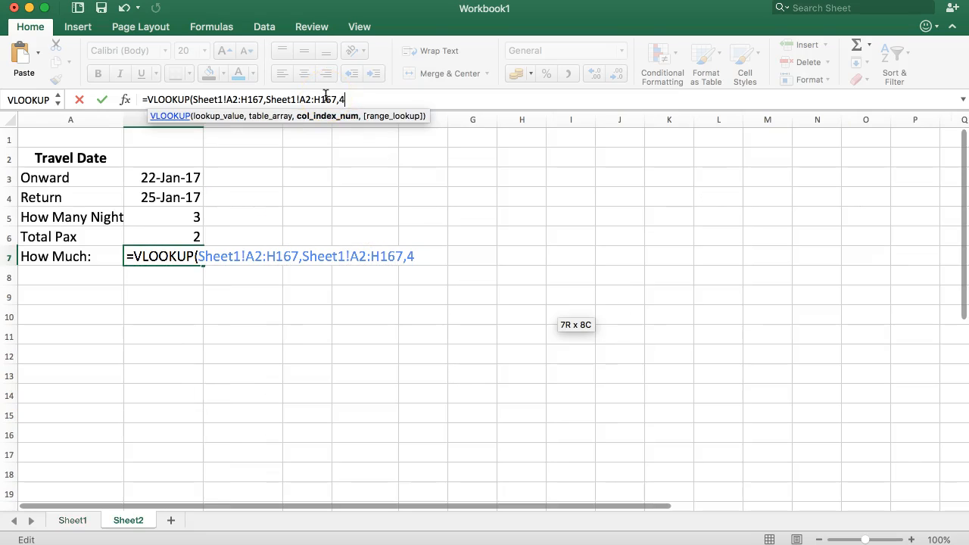
{"action": "type", "text": ","}
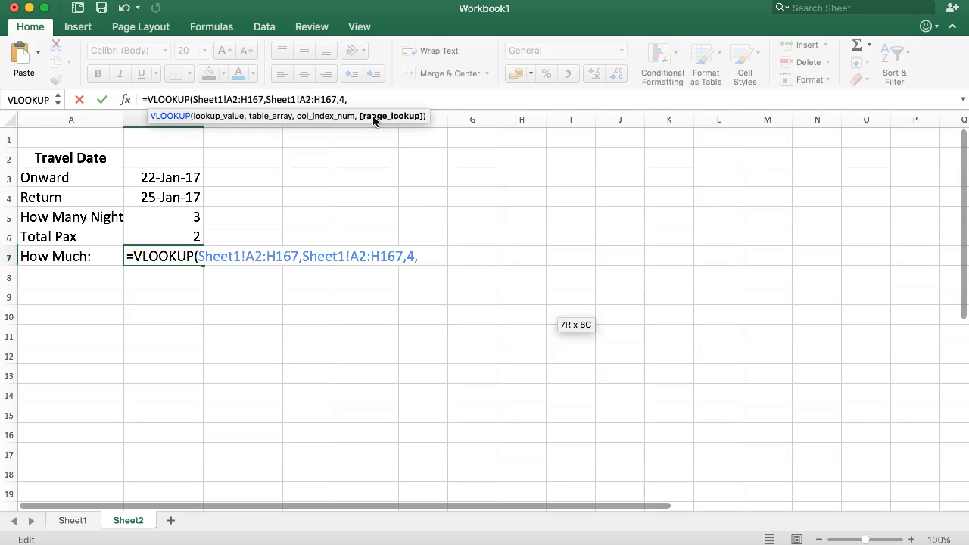
{"action": "type", "text": "0"}
{"action": "type", "text": ")"}
{"action": "key", "text": "Return"}
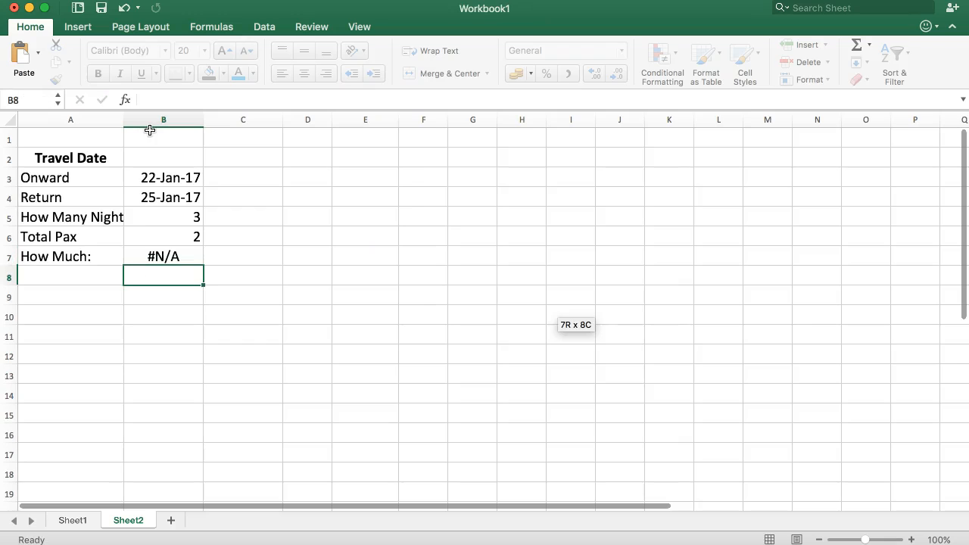
- Replace the lookup value of the VLOOKUP in B7 with the onward date cell B3, using the Formula Builder
{"action": "left_click", "coordinate": [174, 257]}
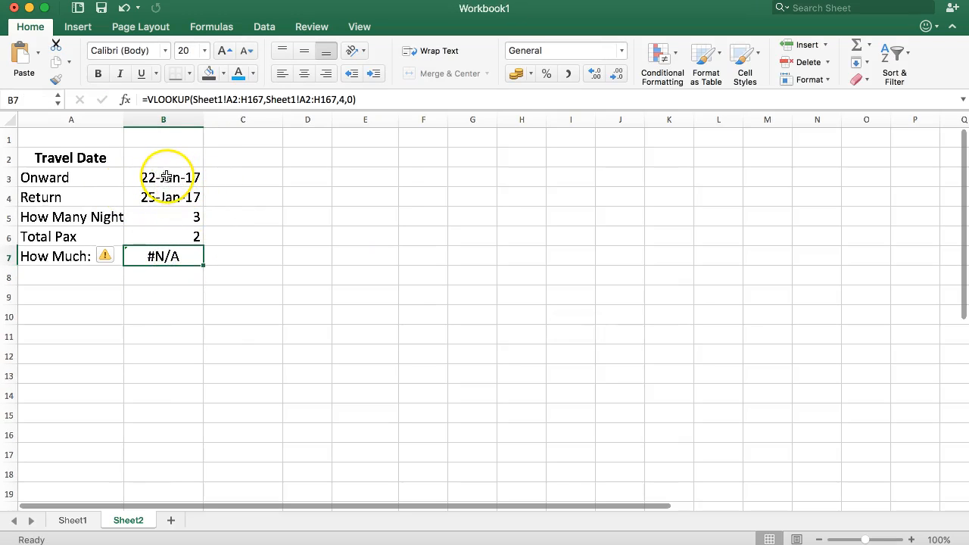
{"action": "left_click", "coordinate": [126, 100]}
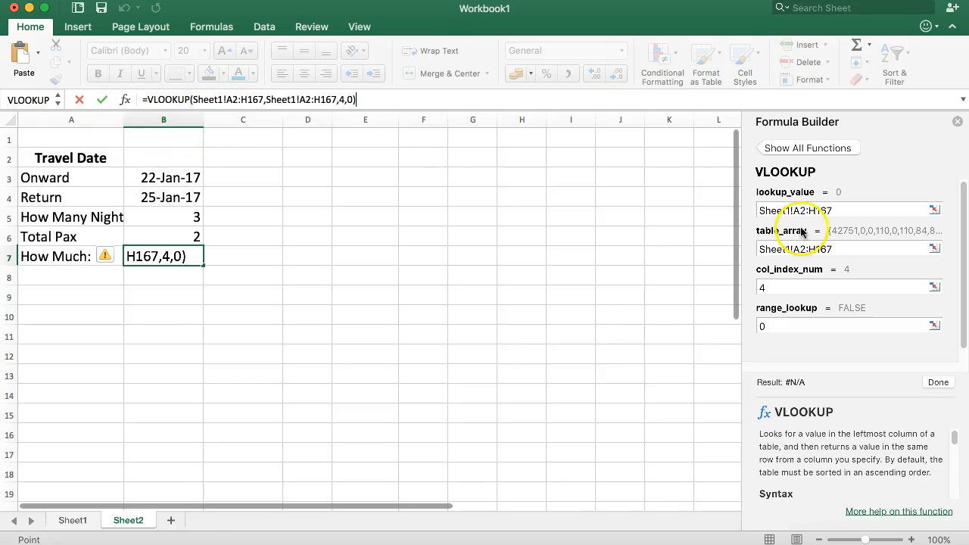
{"action": "left_click_drag", "start_coordinate": [836, 212], "coordinate": [699, 207]}
{"action": "key", "text": "BackSpace"}
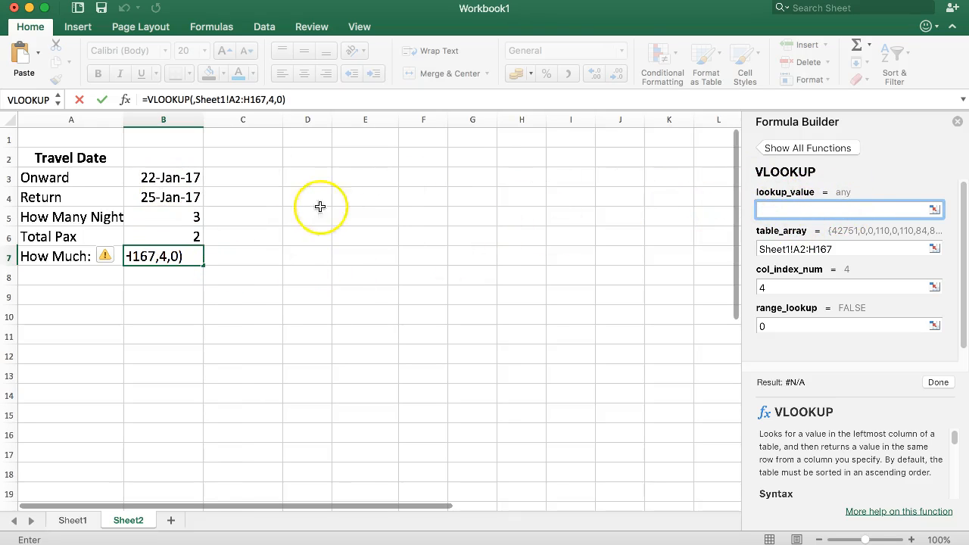
{"action": "left_click", "coordinate": [142, 183]}
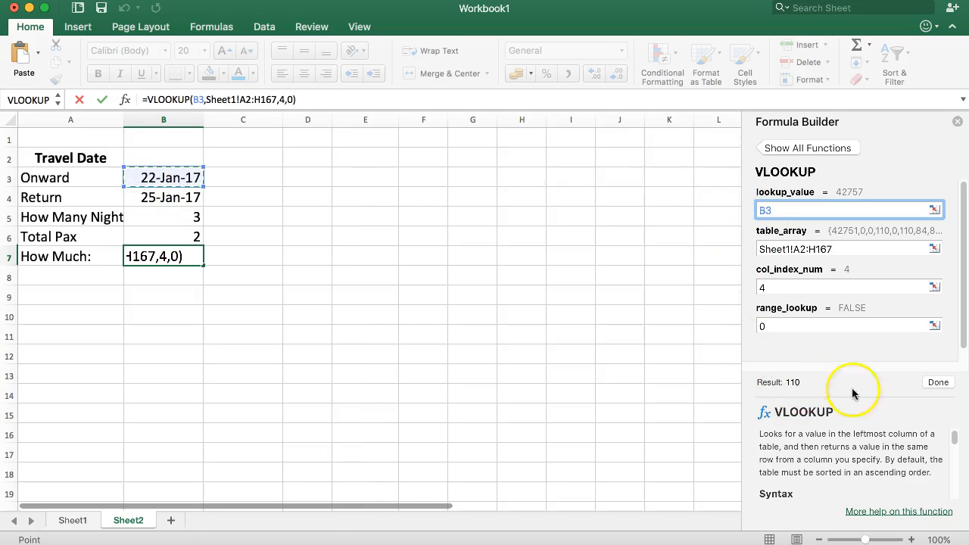
{"action": "left_click", "coordinate": [939, 383]}
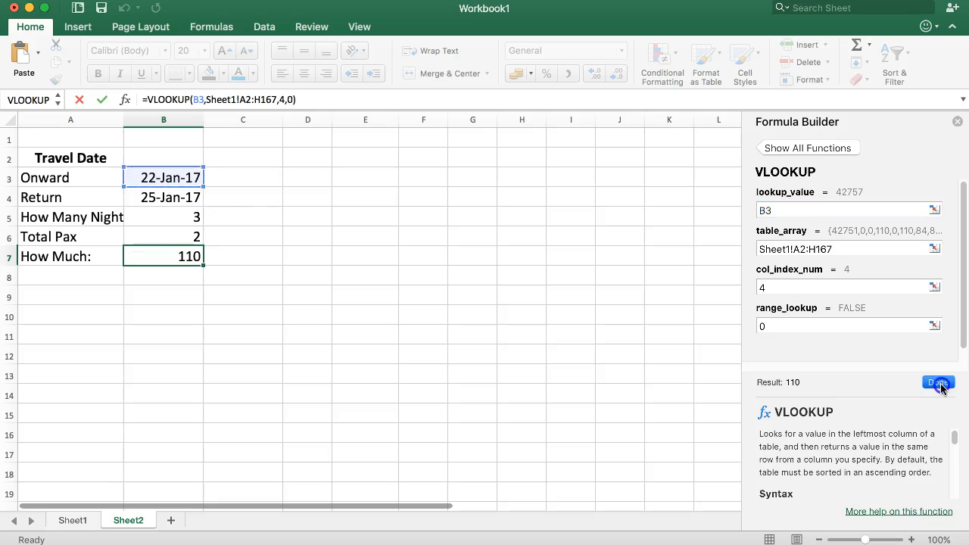
{"action": "left_click", "coordinate": [957, 121]}
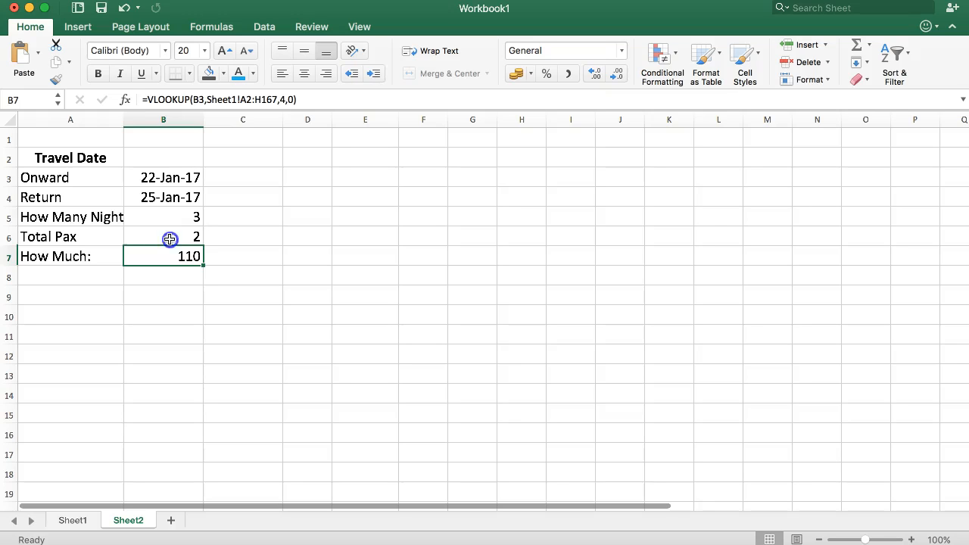
- Add the label Total Price in A8, below How Much:
{"action": "left_click", "coordinate": [170, 239]}
{"action": "left_click", "coordinate": [93, 255]}
{"action": "left_click", "coordinate": [69, 275]}
{"action": "type", "text": "="}
{"action": "key", "text": "BackSpace"}
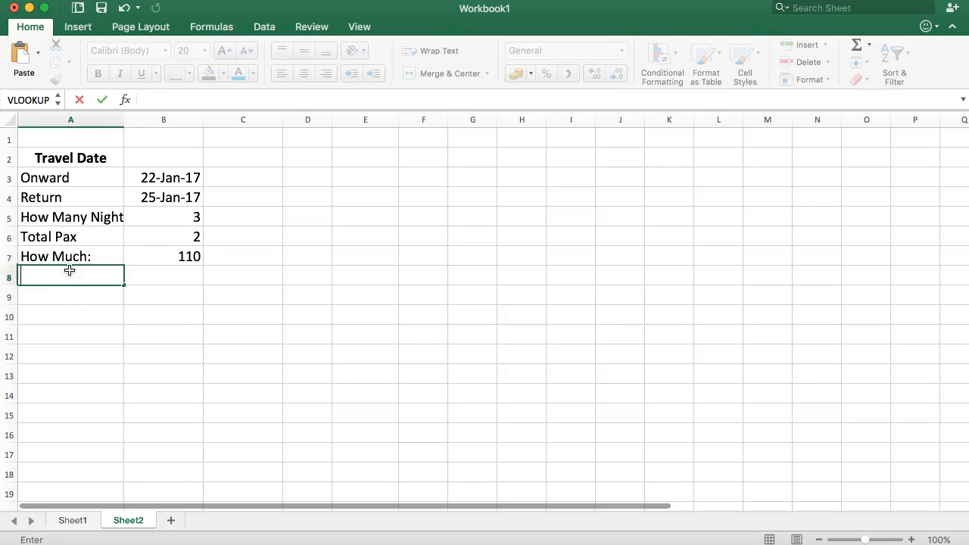
{"action": "type", "text": "Tot"}
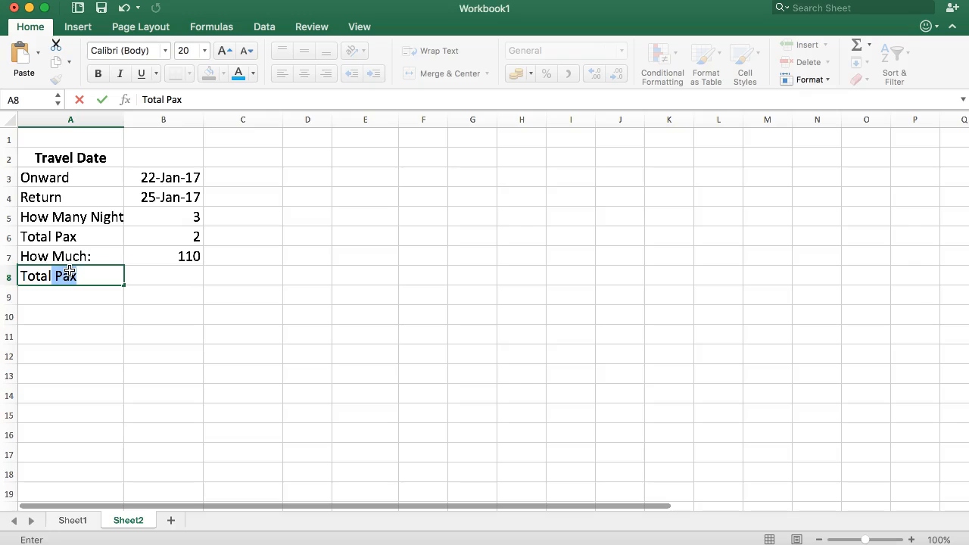
{"action": "type", "text": "al"}
{"action": "key", "text": "BackSpace"}
{"action": "type", "text": "Price"}
{"action": "key", "text": "Return"}
- Calculate the total price in B8 by multiplying the total pax in B6 by the rate in B7
{"action": "key", "text": "Up"}
{"action": "key", "text": "Right"}
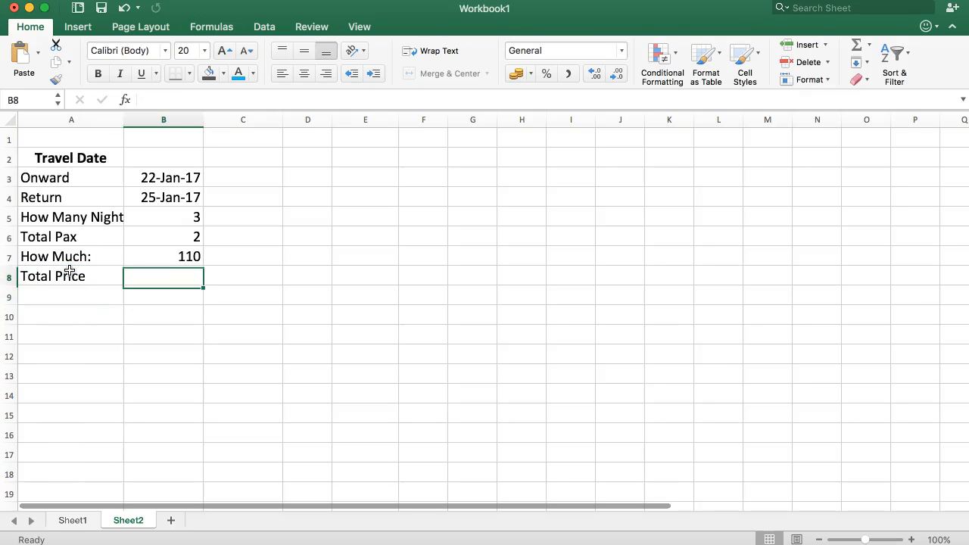
{"action": "type", "text": "="}
{"action": "key", "text": "Up"}
{"action": "key", "text": "Up"}
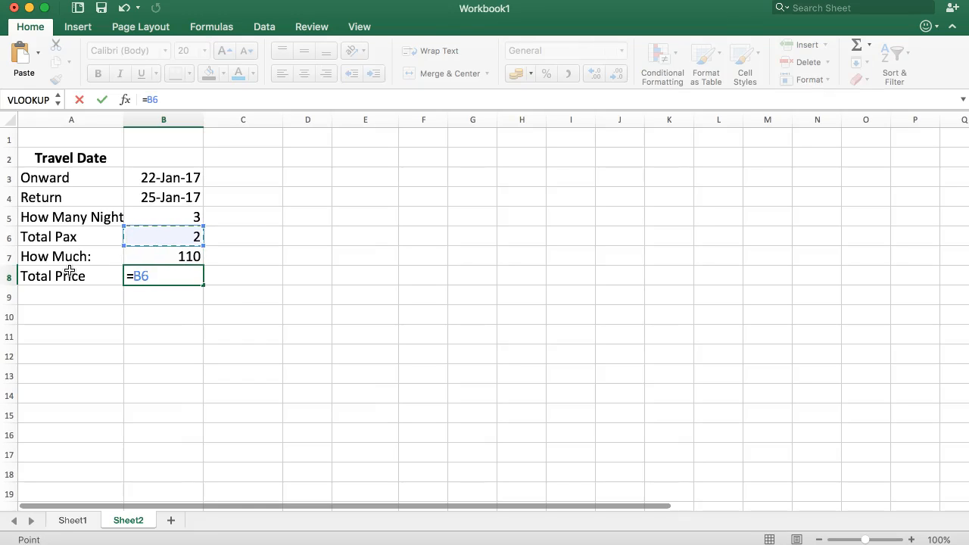
{"action": "type", "text": "*"}
{"action": "key", "text": "Up"}
{"action": "key", "text": "Return"}
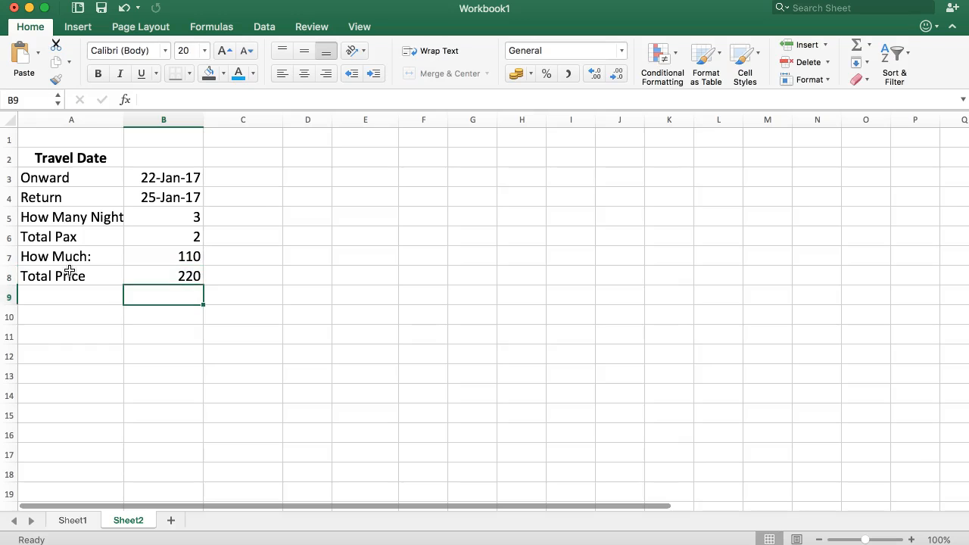
- Format the How Much and Total Price amounts in B7:B8 with the $ English (United States) accounting format
{"action": "left_click_drag", "start_coordinate": [139, 260], "coordinate": [144, 277]}
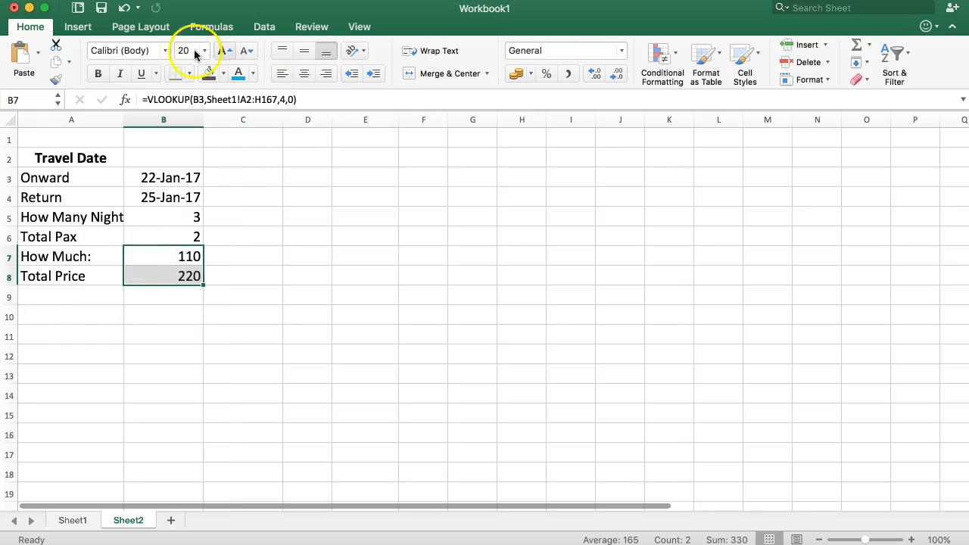
{"action": "left_click", "coordinate": [530, 74]}
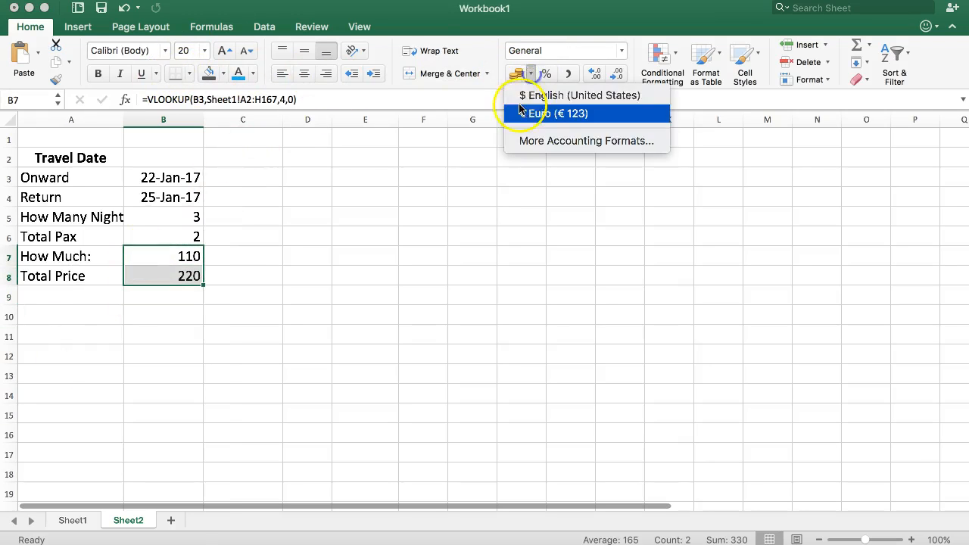
{"action": "left_click", "coordinate": [546, 96]}
{"action": "left_click", "coordinate": [287, 215]}
- Make the Total Price row A8:B8 bold and add a border line along its top edge
{"action": "left_click_drag", "start_coordinate": [53, 256], "coordinate": [190, 255]}
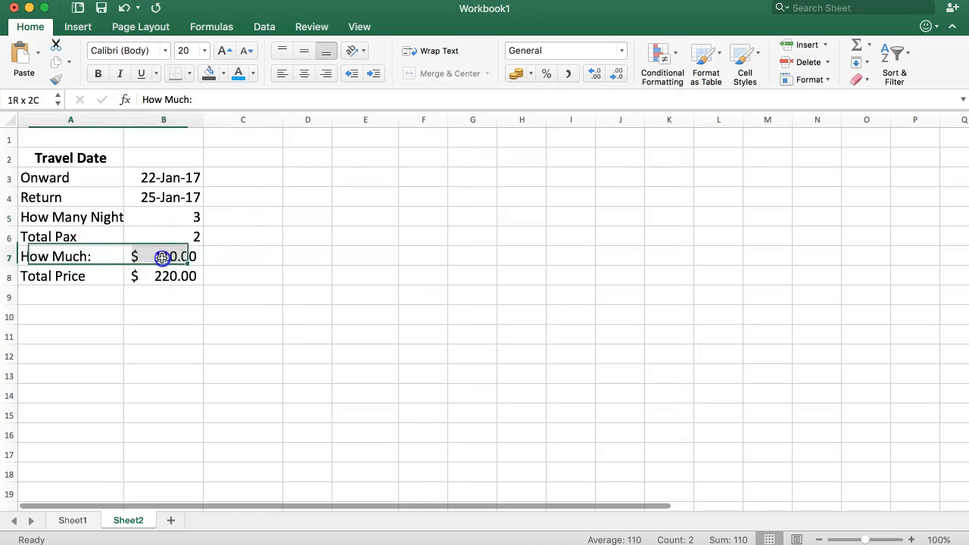
{"action": "left_click", "coordinate": [242, 237]}
{"action": "left_click_drag", "start_coordinate": [57, 277], "coordinate": [159, 276]}
{"action": "left_click", "coordinate": [99, 73]}
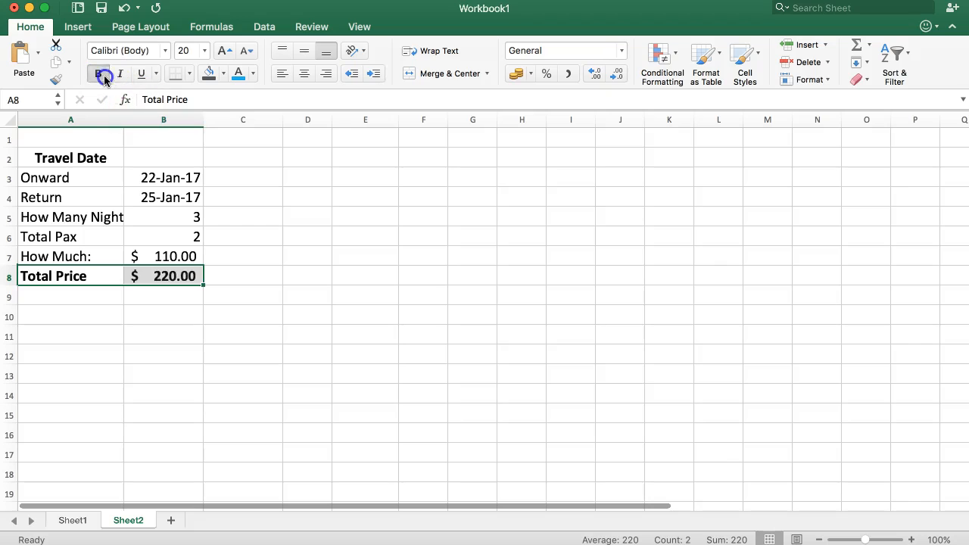
{"action": "left_click", "coordinate": [190, 275]}
- Change the onward date in B3 to 23-1-2017
{"action": "left_click", "coordinate": [162, 255]}
{"action": "left_click", "coordinate": [166, 223]}
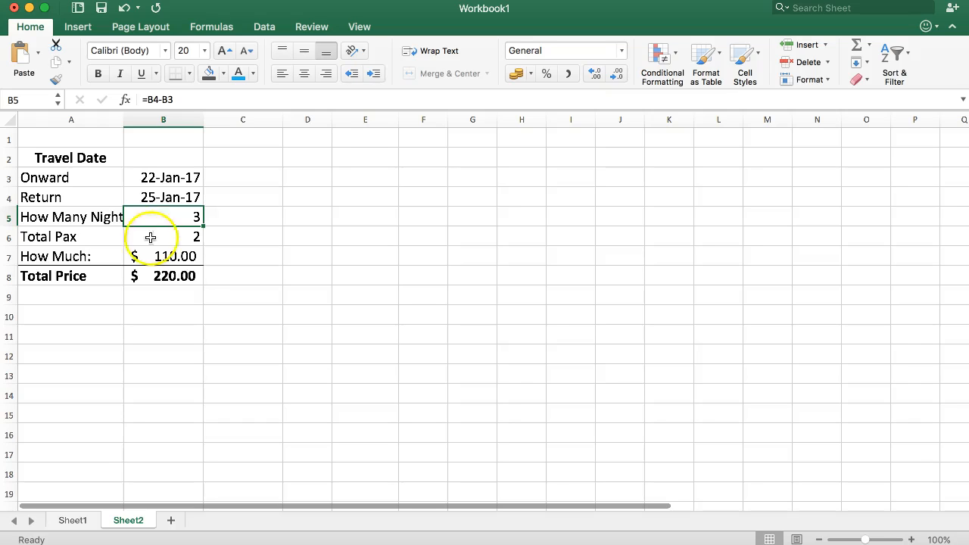
{"action": "left_click", "coordinate": [141, 196]}
{"action": "left_click", "coordinate": [165, 177]}
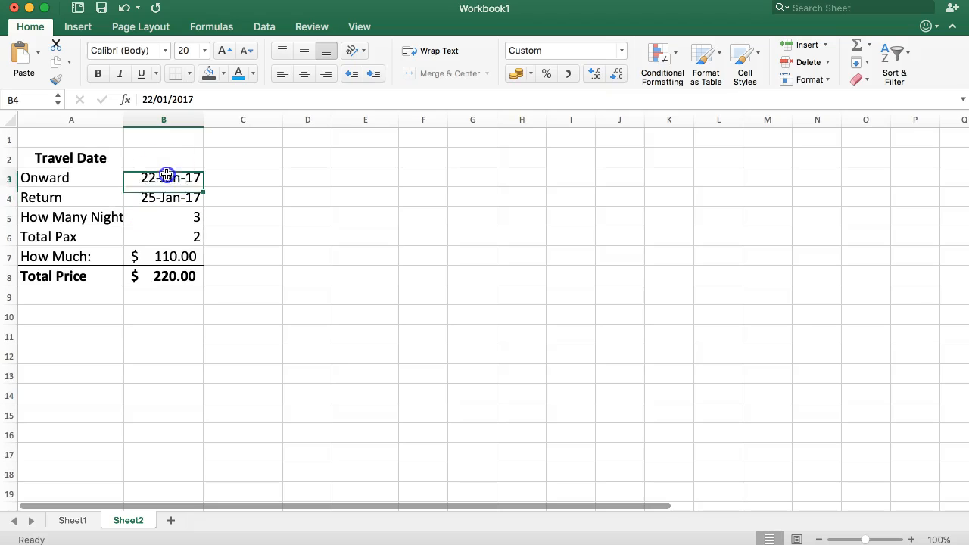
{"action": "type", "text": "23-1-2017"}
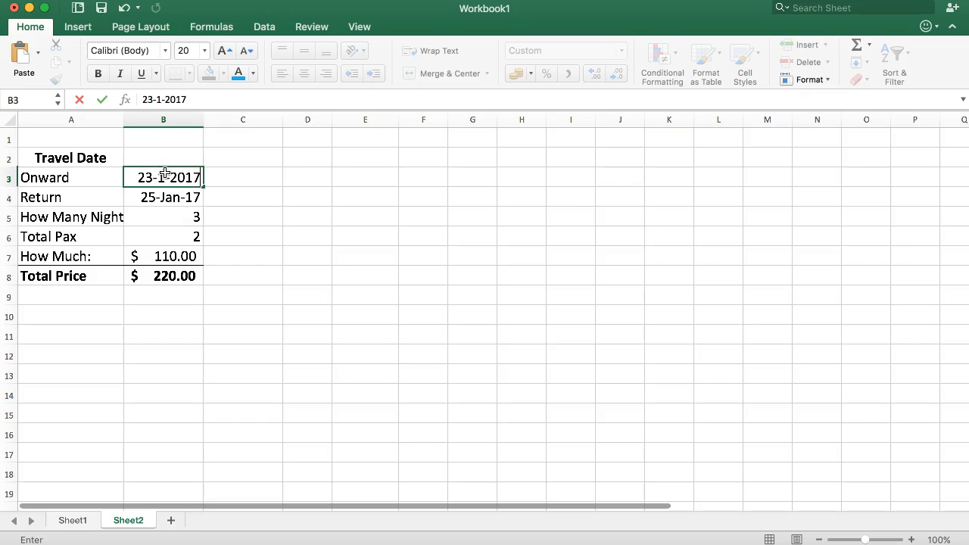
{"action": "key", "text": "Return"}
{"action": "left_click", "coordinate": [155, 199]}
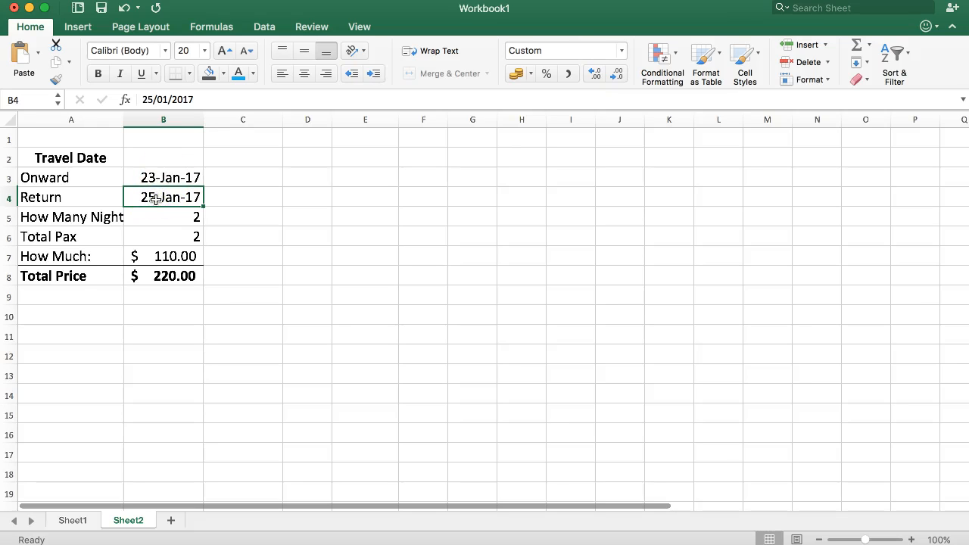
- Examine the rate lookup in B7 and compare the Package Rate 4D and Package Rate 3D columns on Sheet1
{"action": "left_click", "coordinate": [150, 254]}
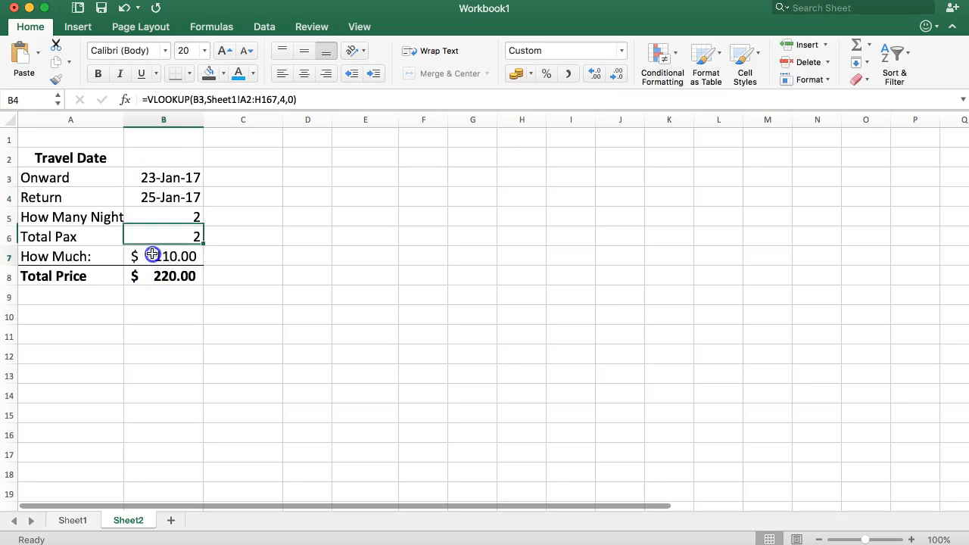
{"action": "left_click", "coordinate": [72, 520]}
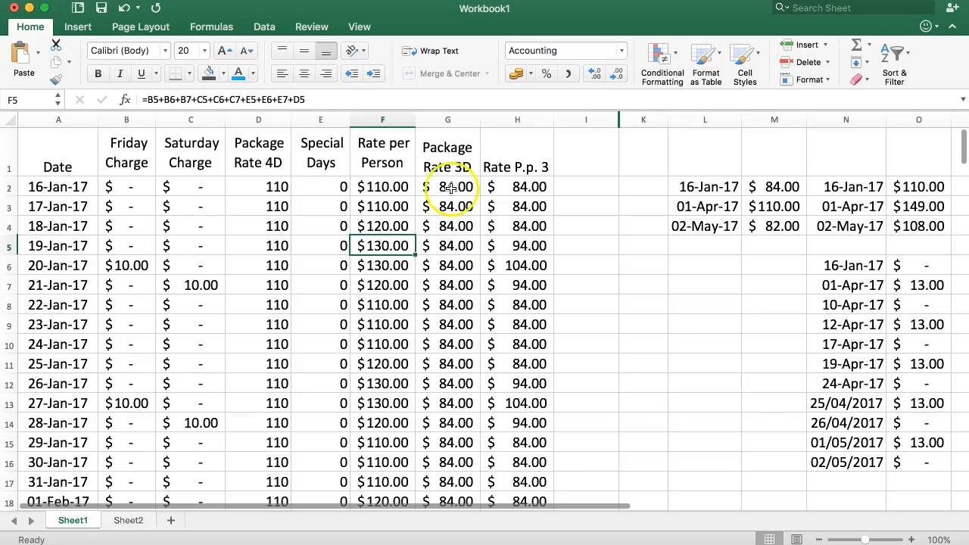
{"action": "left_click_drag", "start_coordinate": [442, 187], "coordinate": [443, 333]}
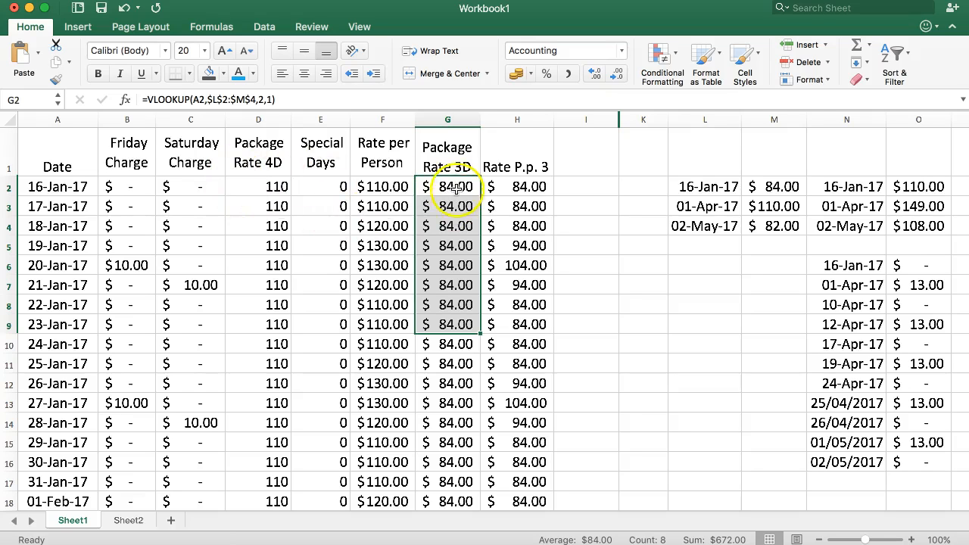
{"action": "left_click", "coordinate": [265, 190]}
{"action": "left_click", "coordinate": [438, 181]}
{"action": "left_click", "coordinate": [289, 183]}
{"action": "left_click", "coordinate": [455, 194]}
{"action": "left_click", "coordinate": [294, 185]}
{"action": "left_click", "coordinate": [463, 187]}
{"action": "left_click", "coordinate": [284, 188]}
{"action": "left_click", "coordinate": [441, 187]}
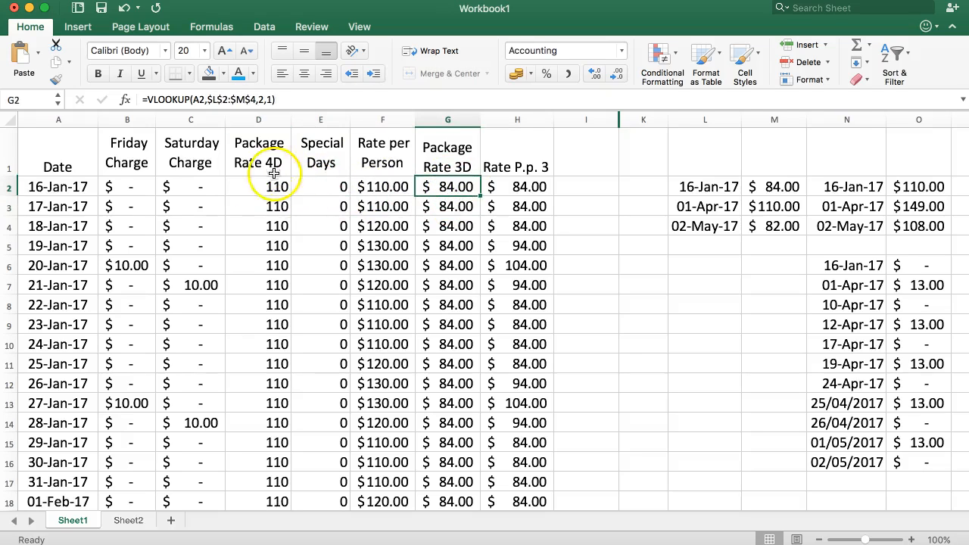
{"action": "left_click", "coordinate": [229, 190]}
{"action": "left_click", "coordinate": [424, 173]}
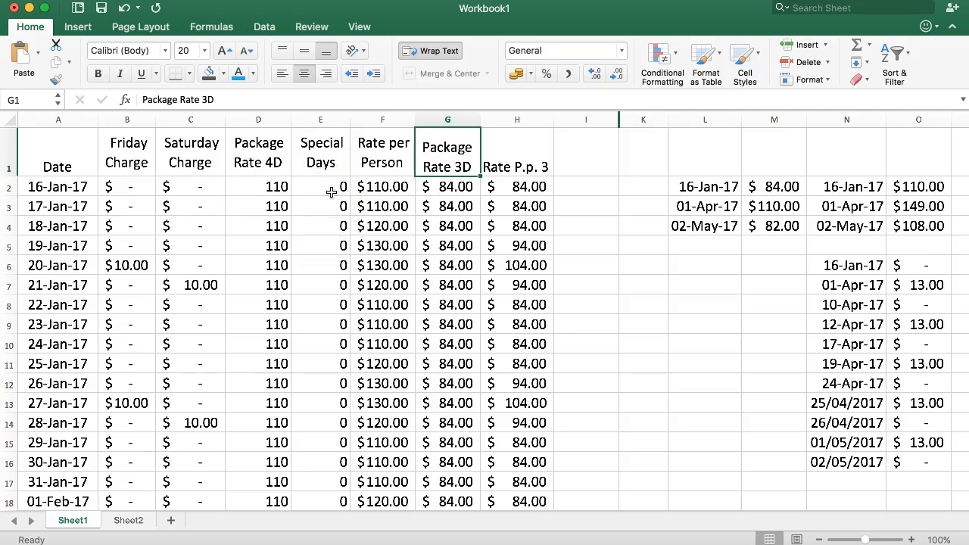
{"action": "left_click", "coordinate": [277, 185]}
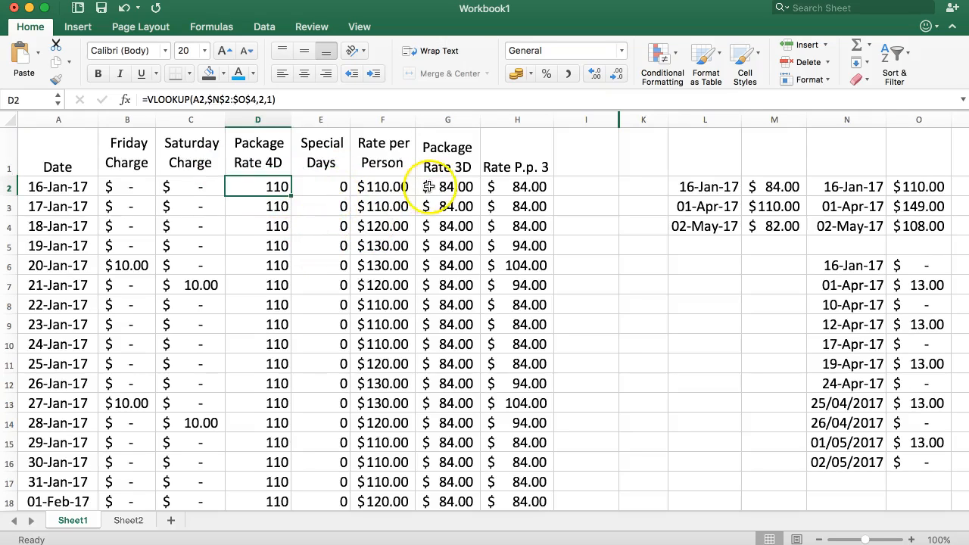
{"action": "left_click", "coordinate": [430, 187]}
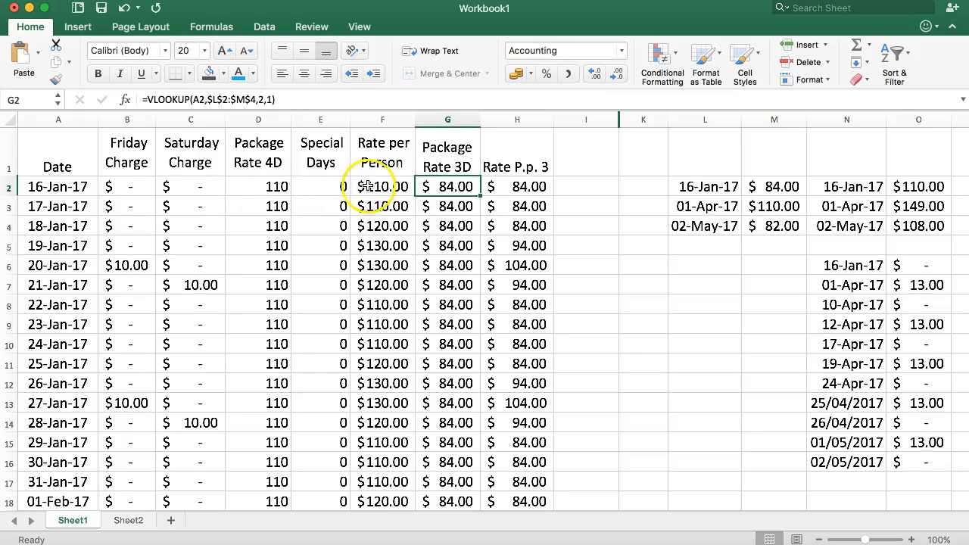